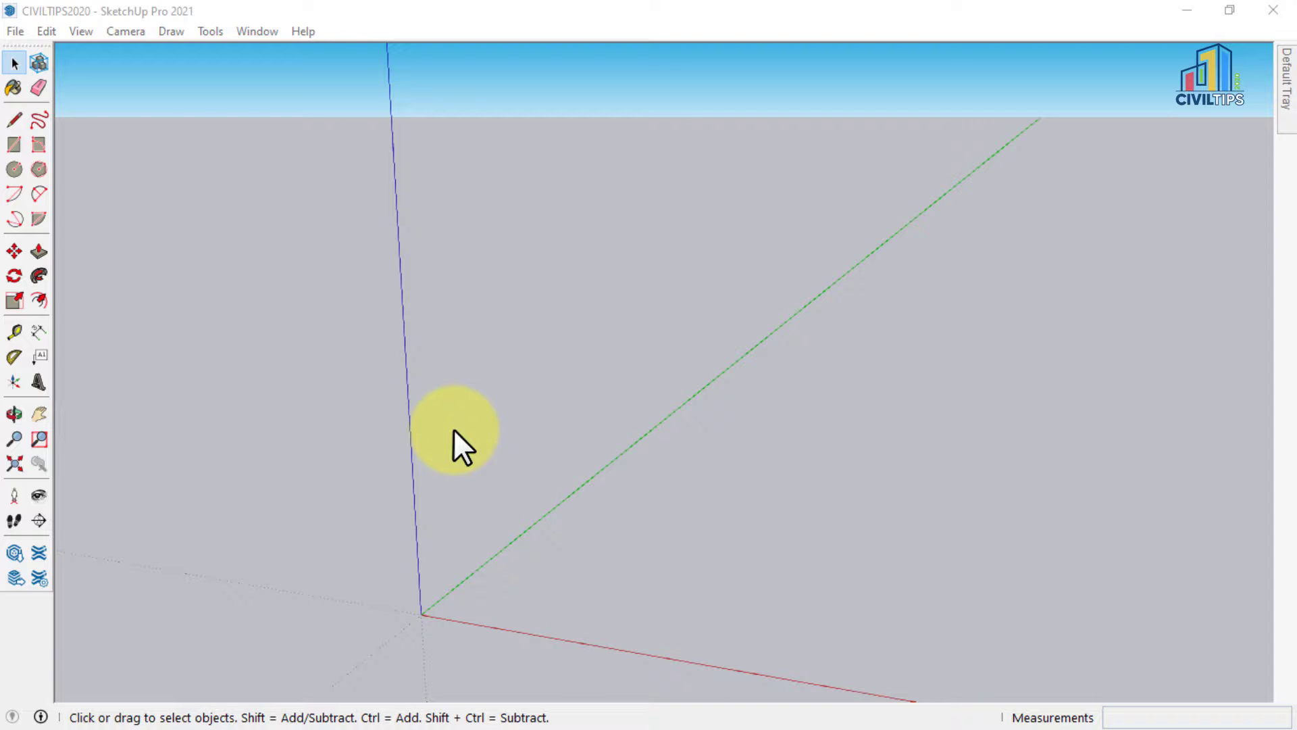
{"action": "left_click", "coordinate": [14, 122]}
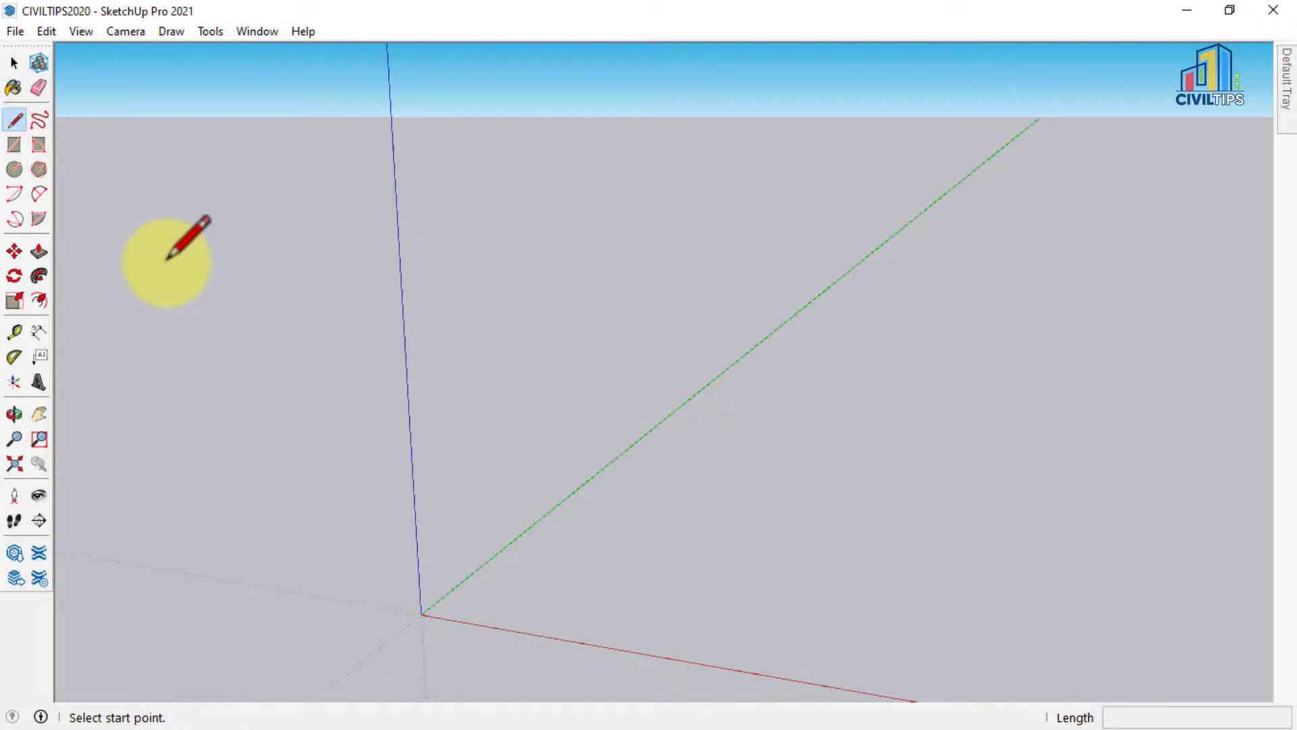
{"action": "key", "text": "space"}
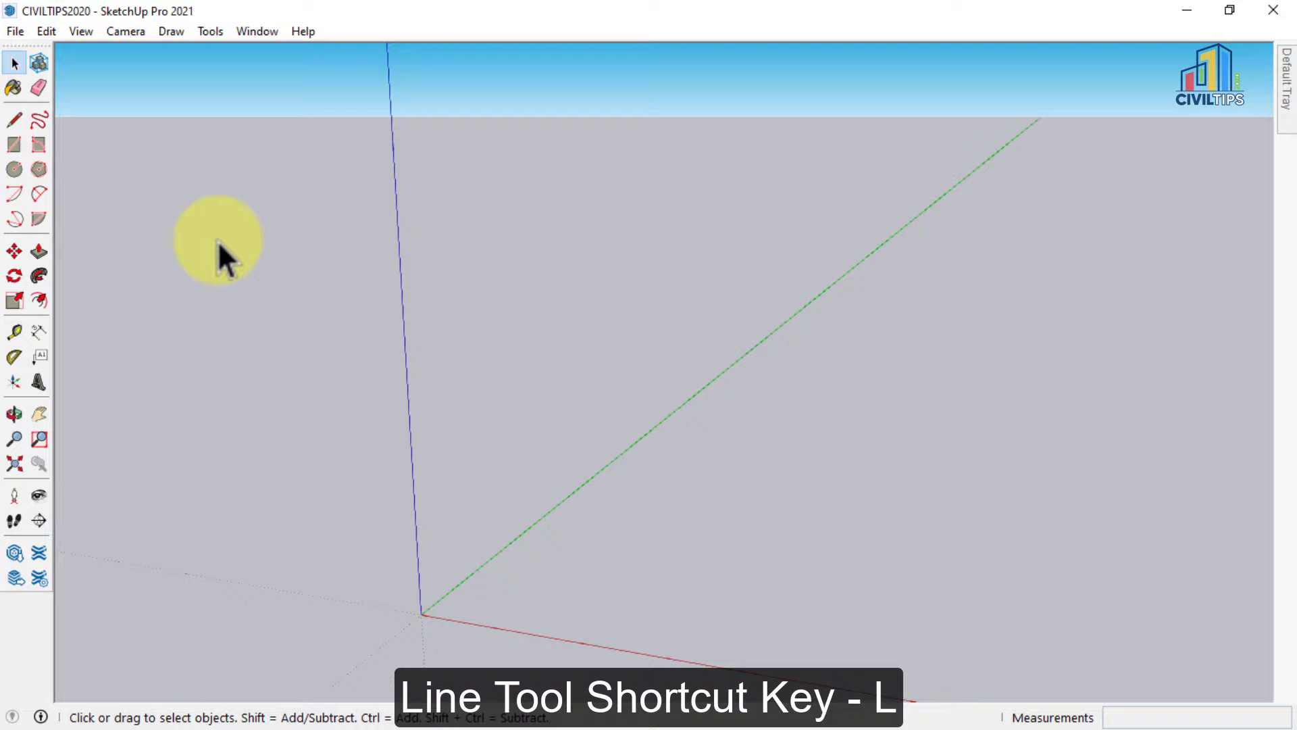
{"action": "key", "text": "l"}
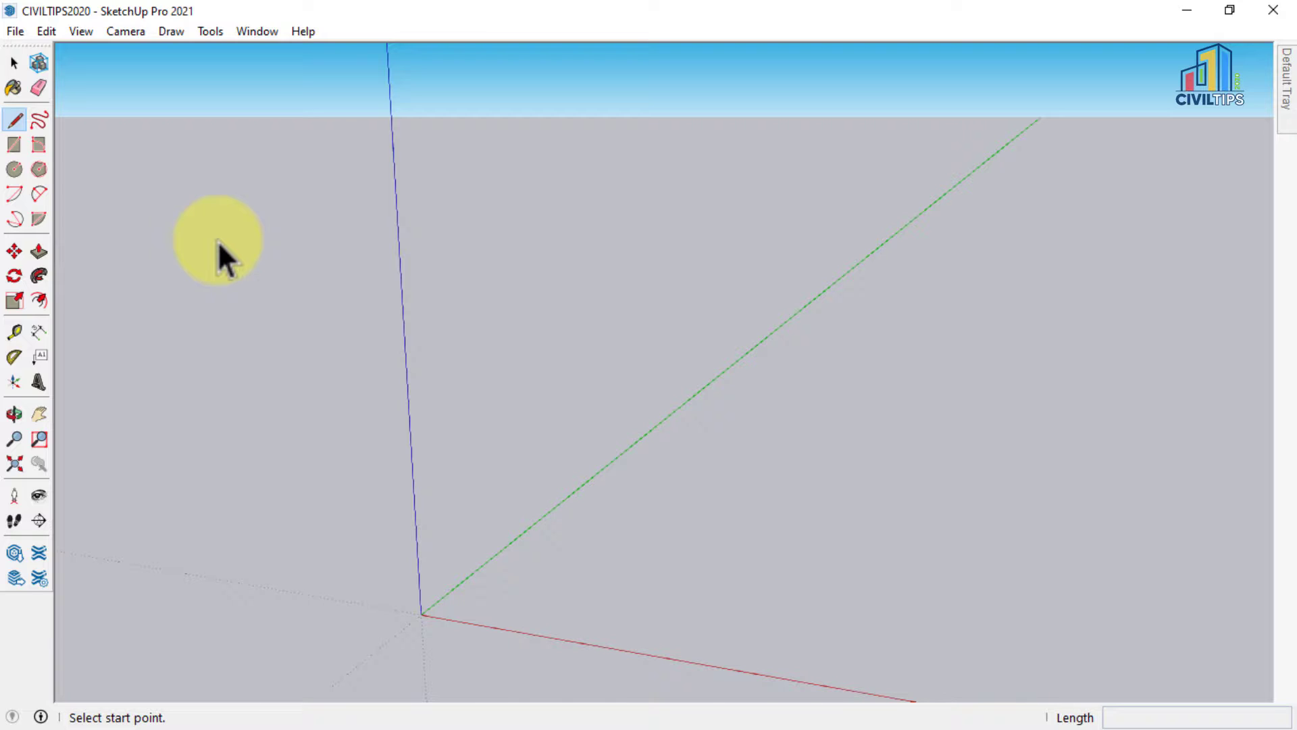
{"action": "middle_click_drag", "start_coordinate": [217, 240], "coordinate": [623, 520]}
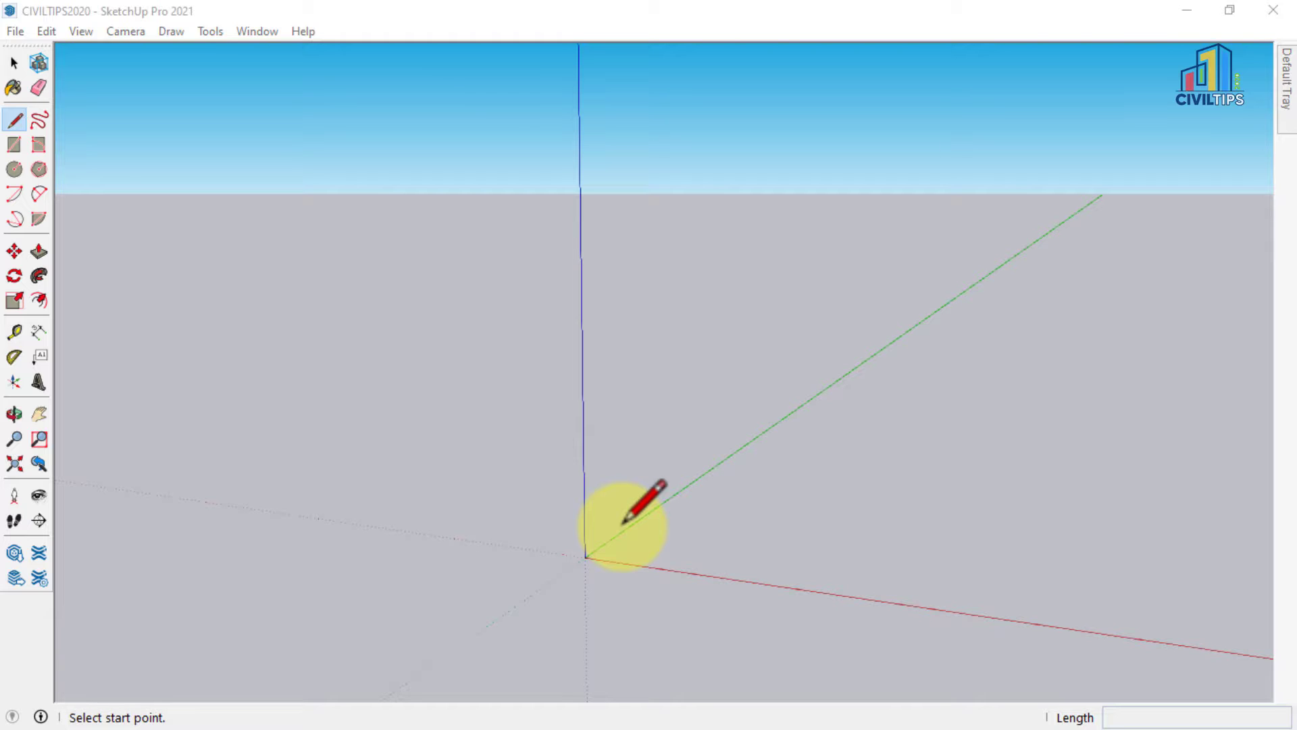
{"action": "key", "text": "space"}
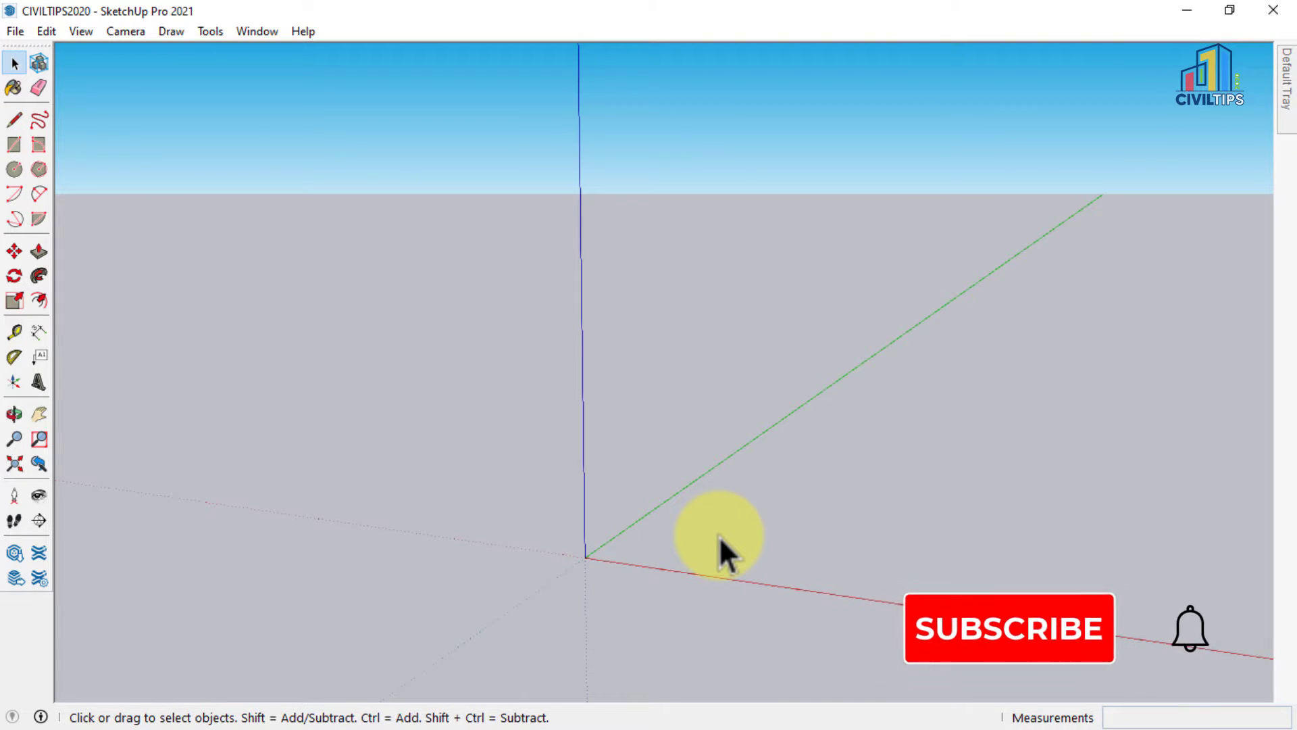
Step: Draw an open zigzag chain of seven connected lines on the ground between the red and green axes
{"action": "key", "text": "l"}
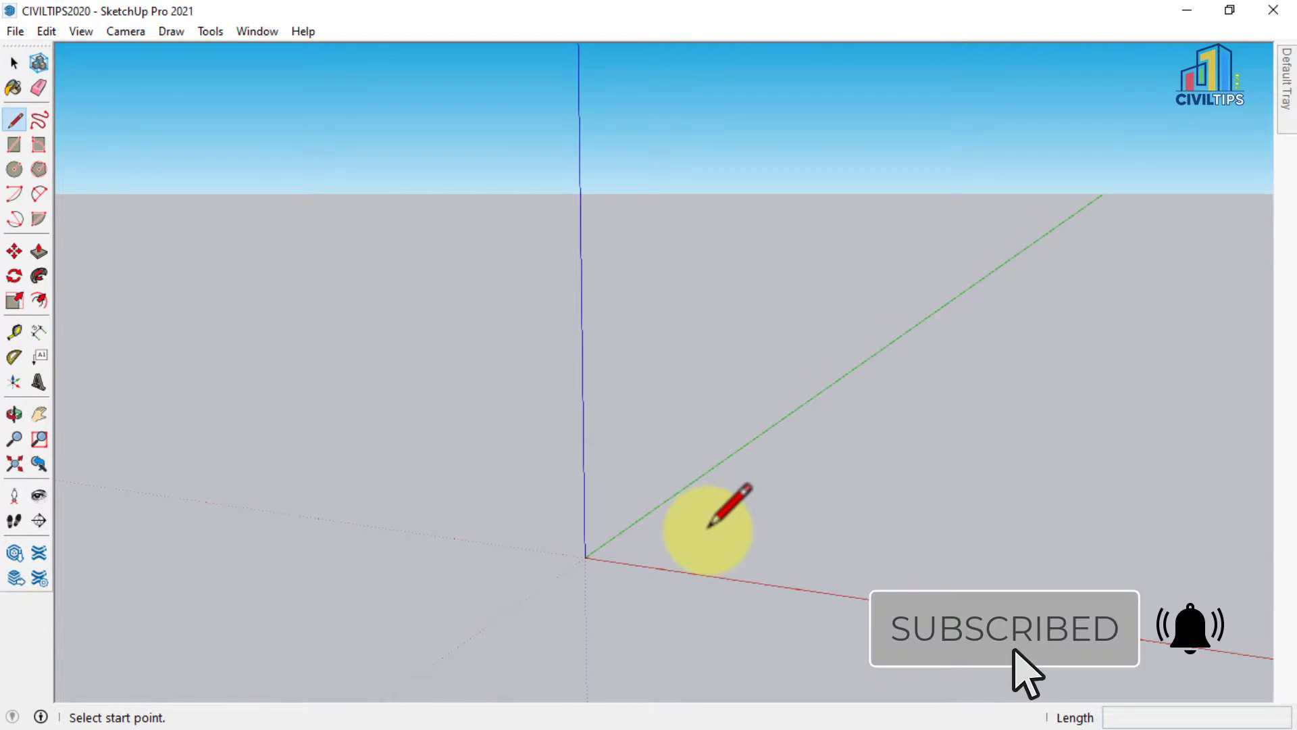
{"action": "left_click", "coordinate": [708, 526]}
{"action": "left_click", "coordinate": [759, 486]}
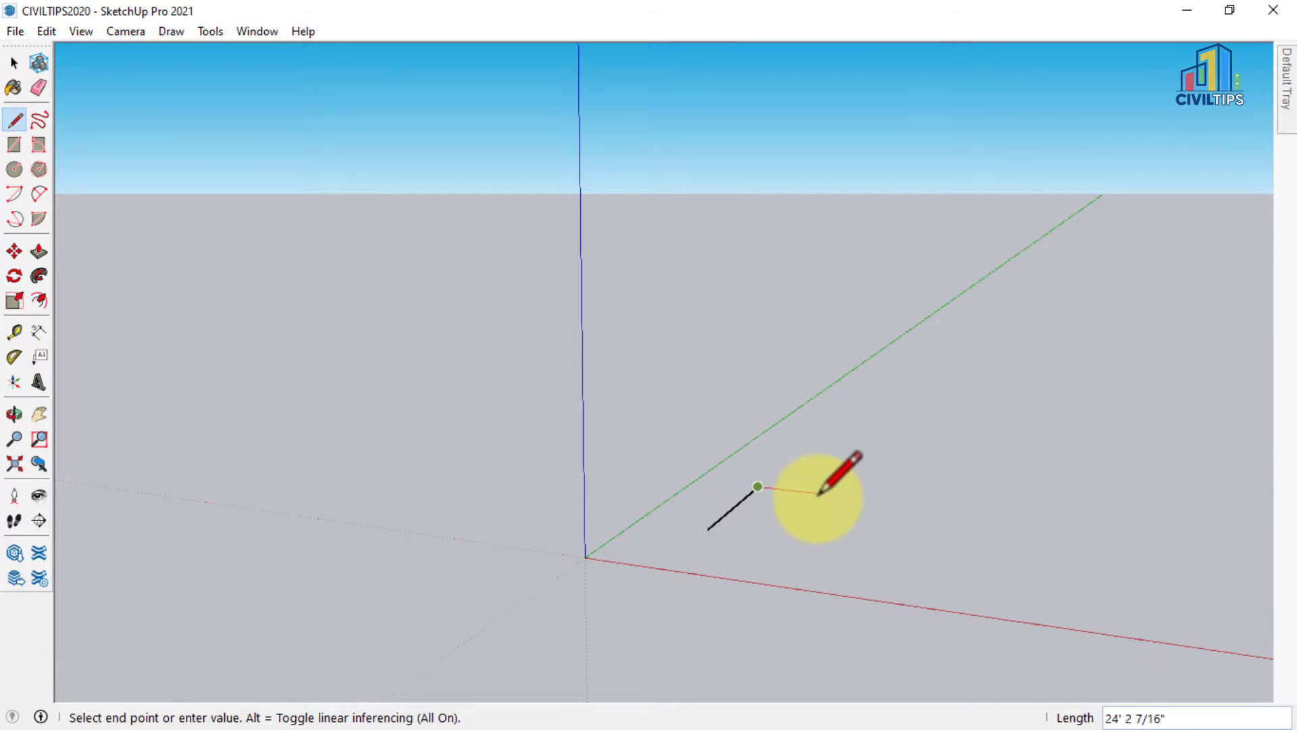
{"action": "left_click", "coordinate": [821, 493]}
{"action": "left_click", "coordinate": [865, 446]}
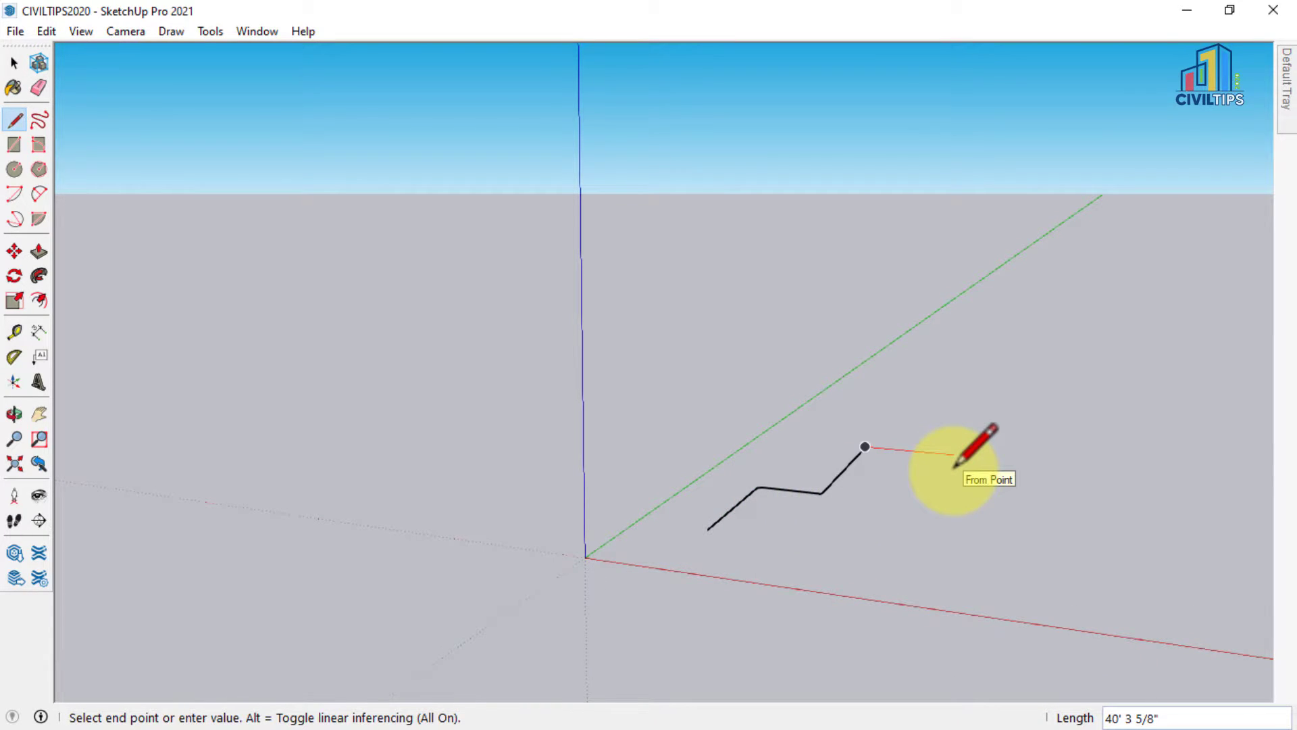
{"action": "left_click", "coordinate": [953, 455]}
{"action": "left_click", "coordinate": [1008, 515]}
{"action": "left_click", "coordinate": [949, 551]}
{"action": "left_click", "coordinate": [864, 541]}
{"action": "key", "text": "space"}
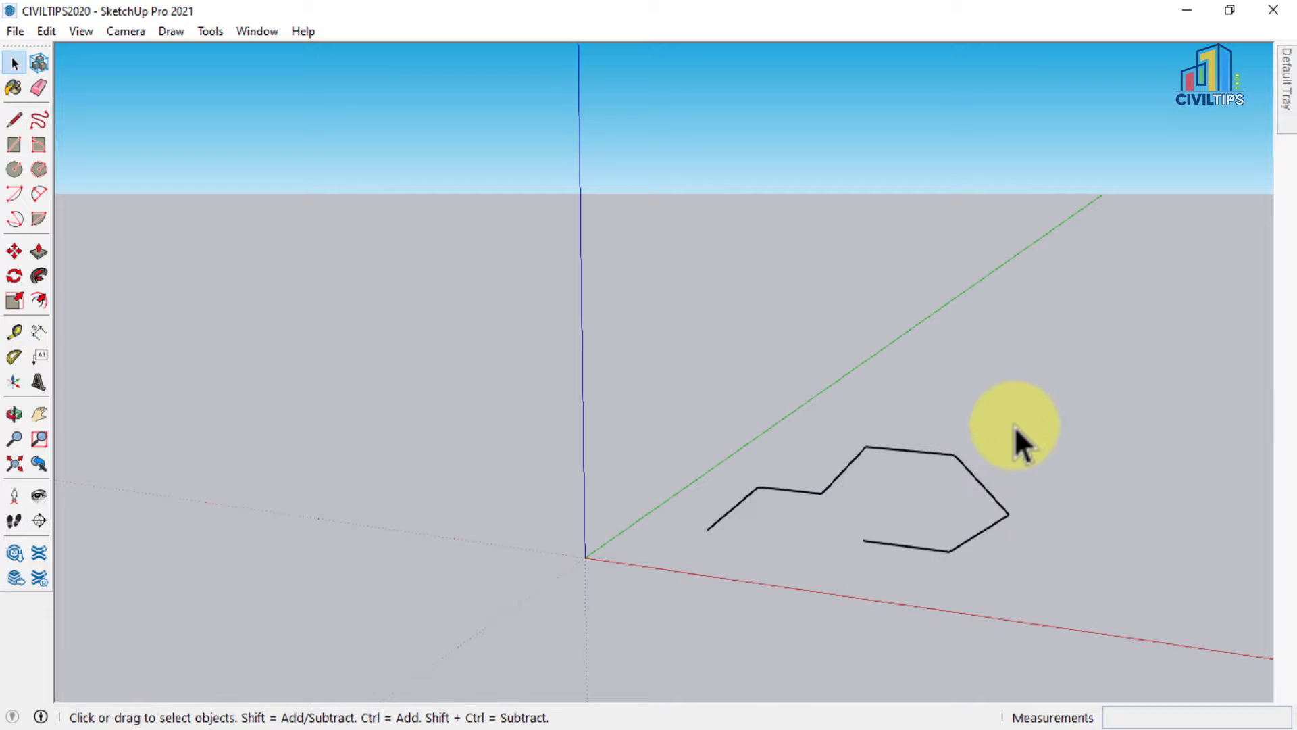
Step: Draw a separate line about 35' long parallel to the red axis, in front of the open line chain
{"action": "key", "text": "l"}
{"action": "left_click", "coordinate": [809, 573]}
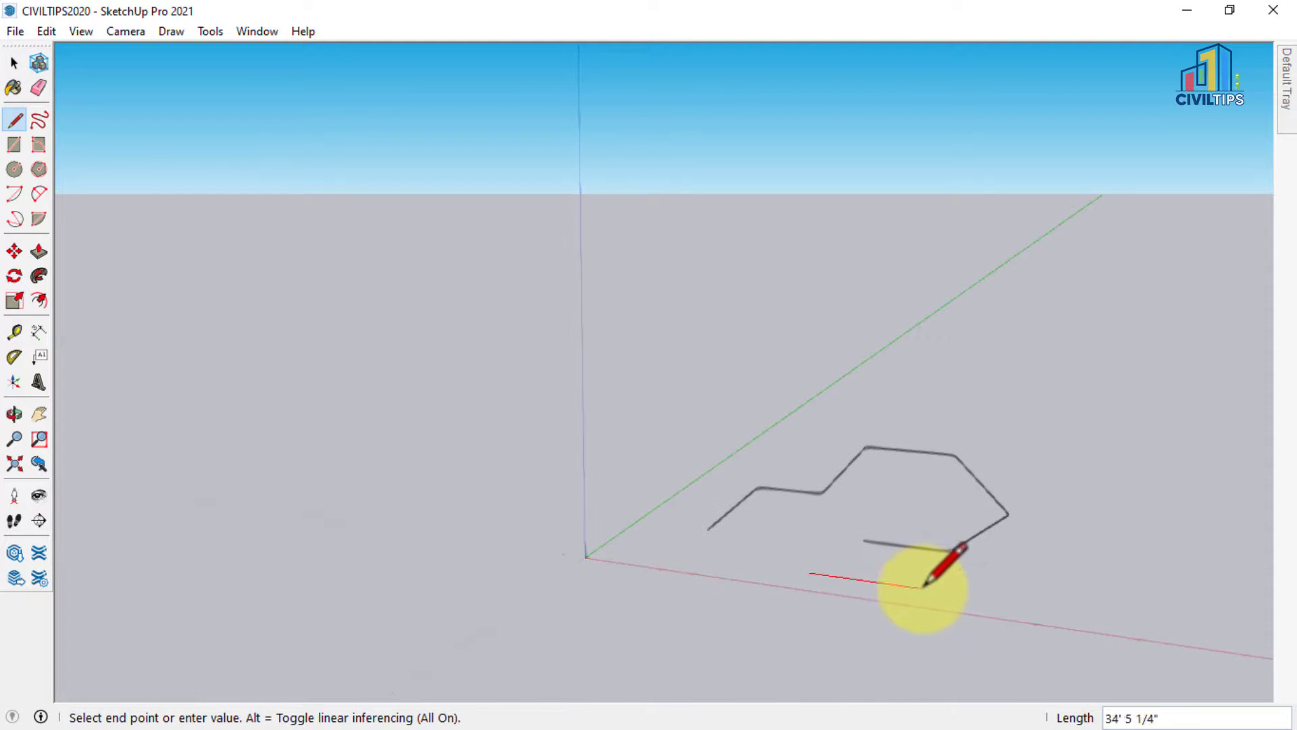
{"action": "left_click", "coordinate": [929, 589]}
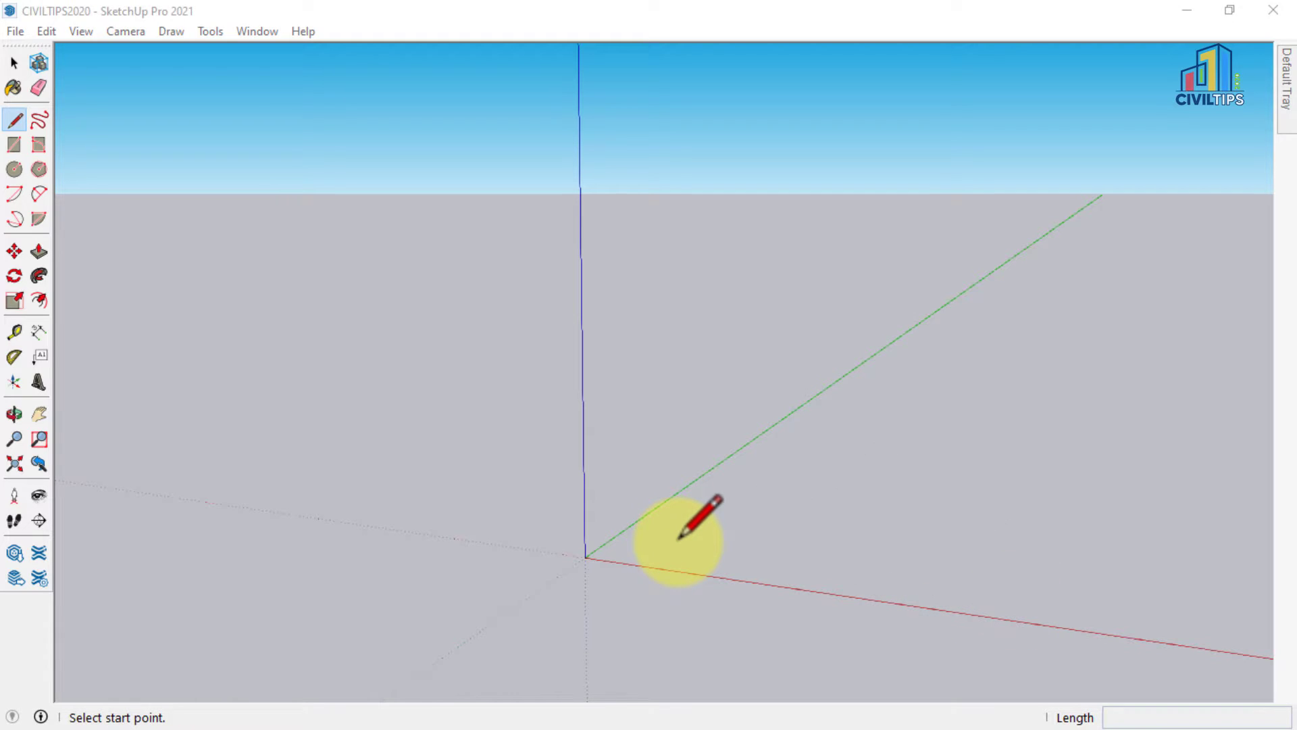
Step: Draw three connected lines near the origin: one along the green direction, one about 75' along red, and one exactly 100' back along green
{"action": "left_click", "coordinate": [679, 539]}
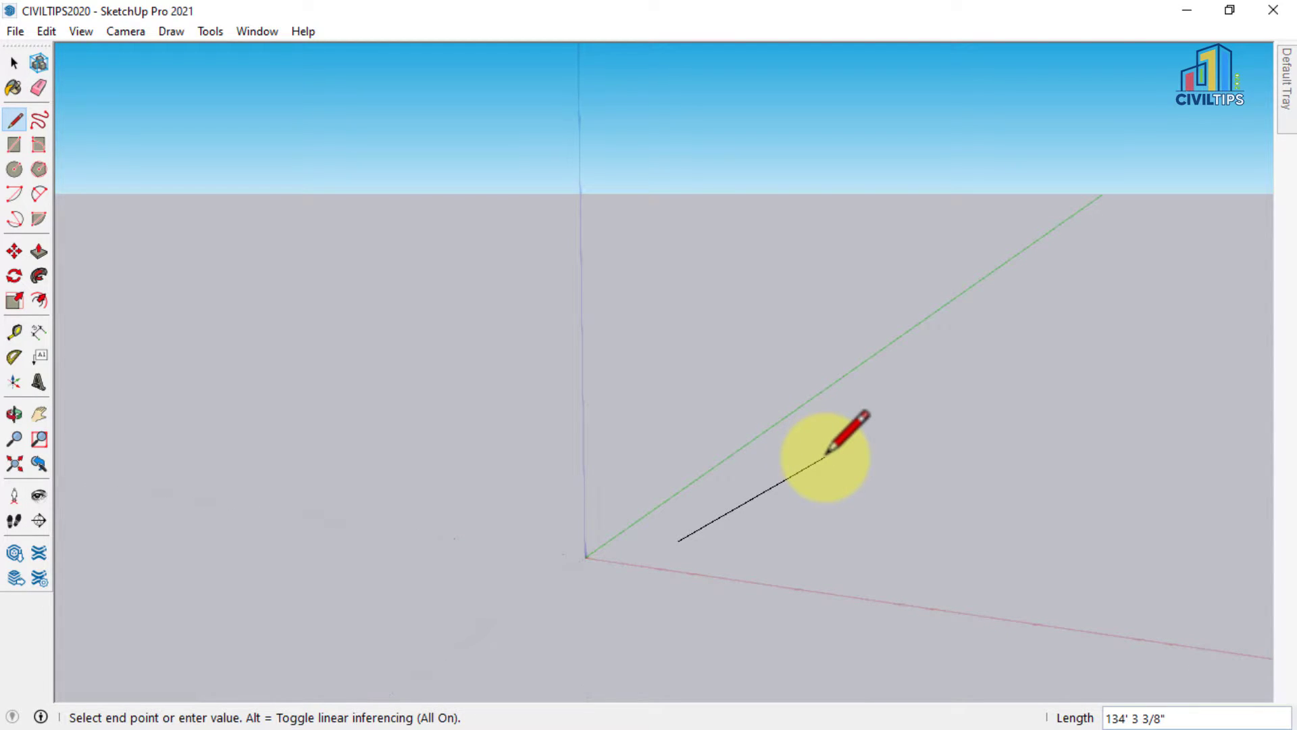
{"action": "scroll", "coordinate": [826, 456], "scroll_direction": "up", "scroll_amount": 1}
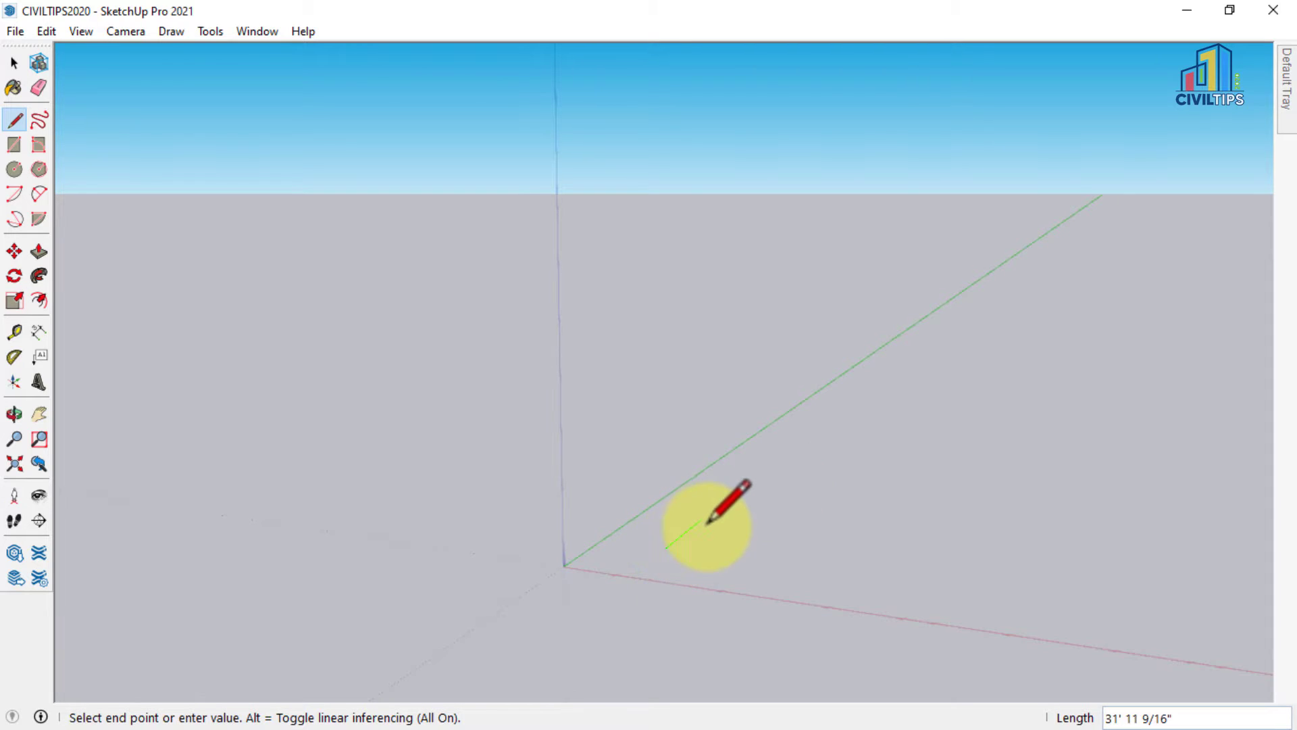
{"action": "left_click", "coordinate": [784, 452]}
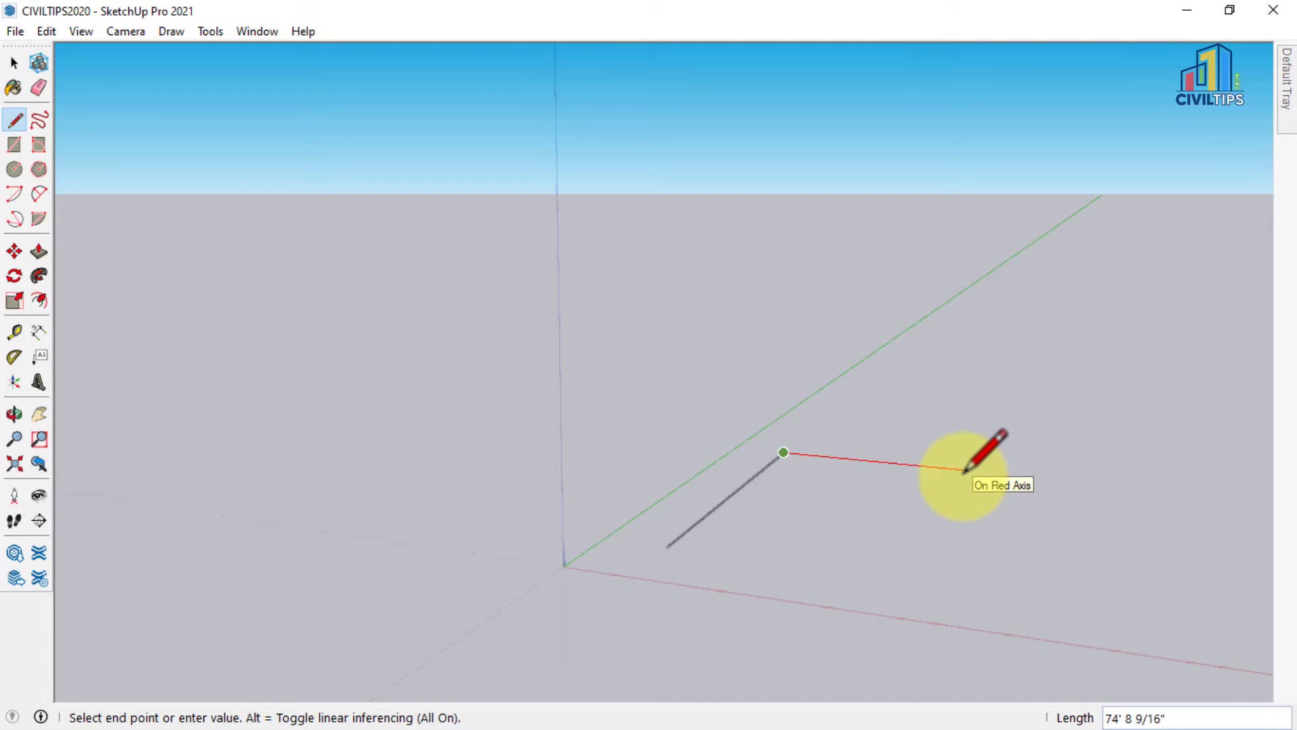
{"action": "left_click", "coordinate": [964, 469]}
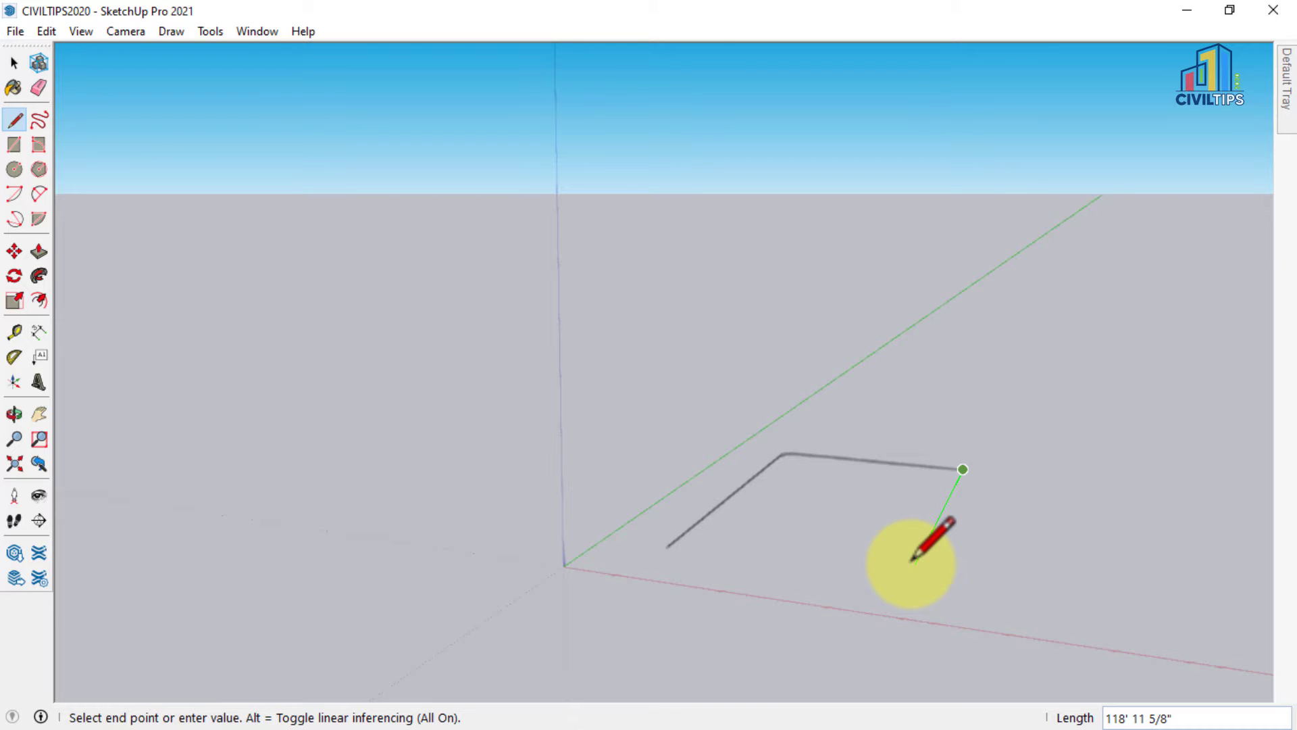
{"action": "type", "text": "100"}
{"action": "key", "text": "Return"}
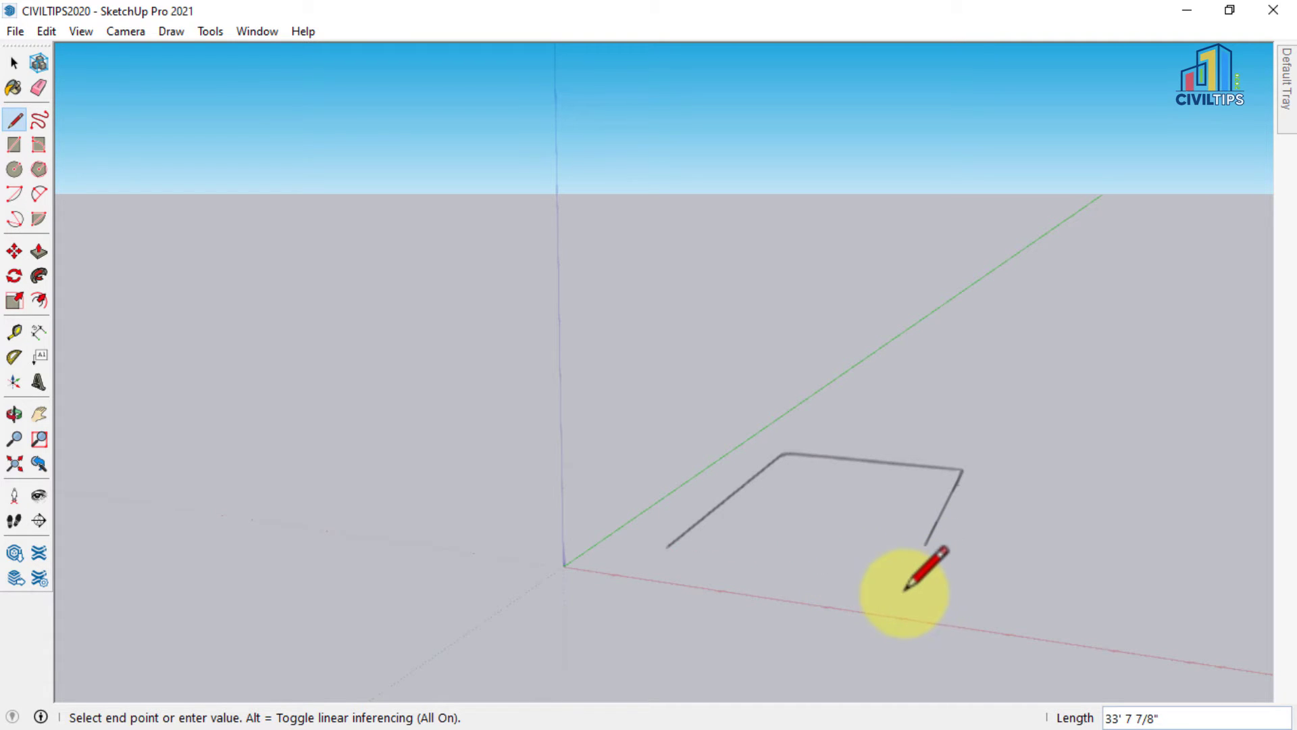
Step: Continue the chain with a 50' line along the red direction and a short line along the green direction, then end it there
{"action": "scroll", "coordinate": [907, 580], "scroll_direction": "up", "scroll_amount": 4}
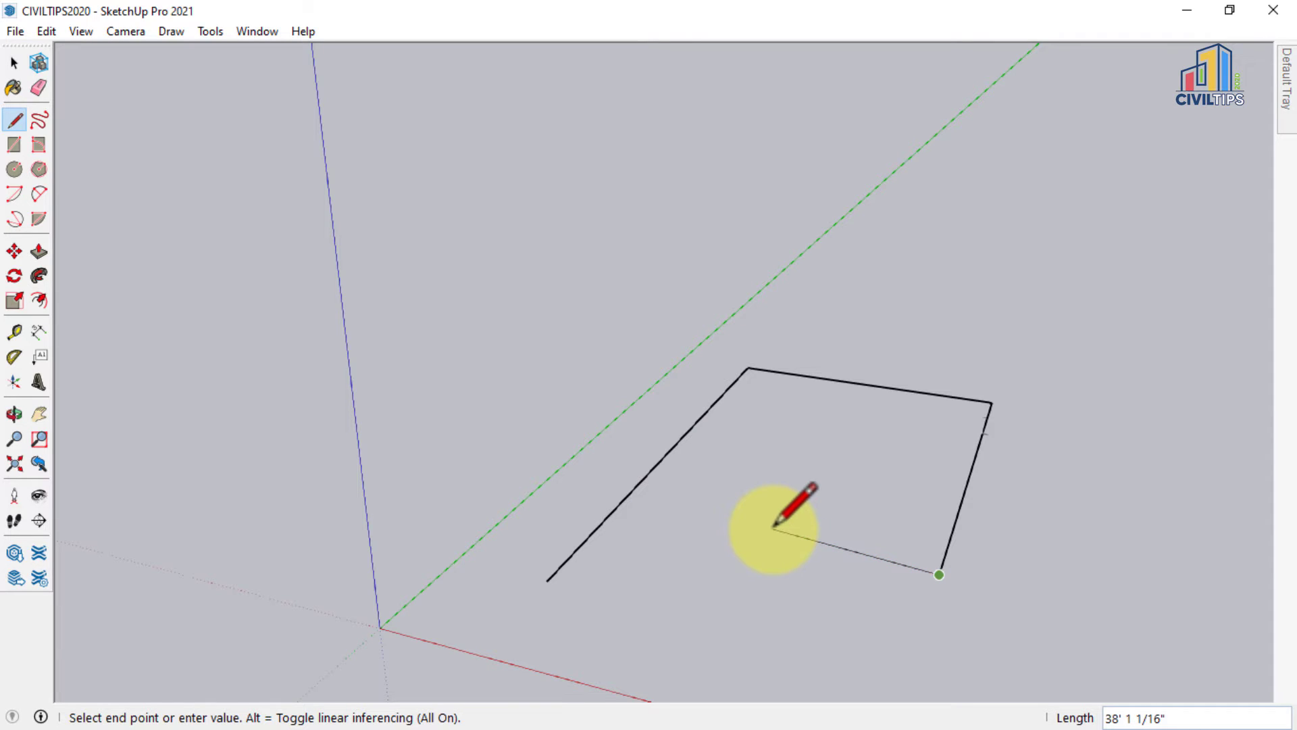
{"action": "type", "text": "50"}
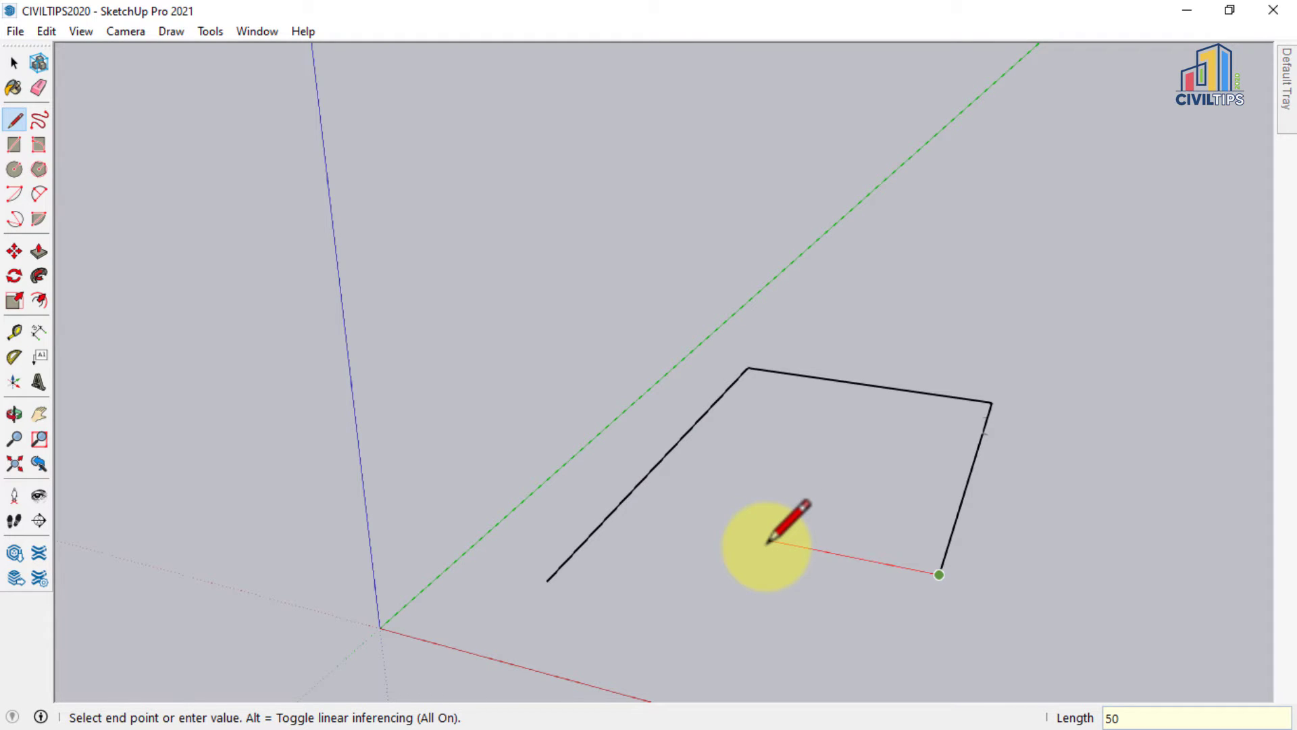
{"action": "key", "text": "Return"}
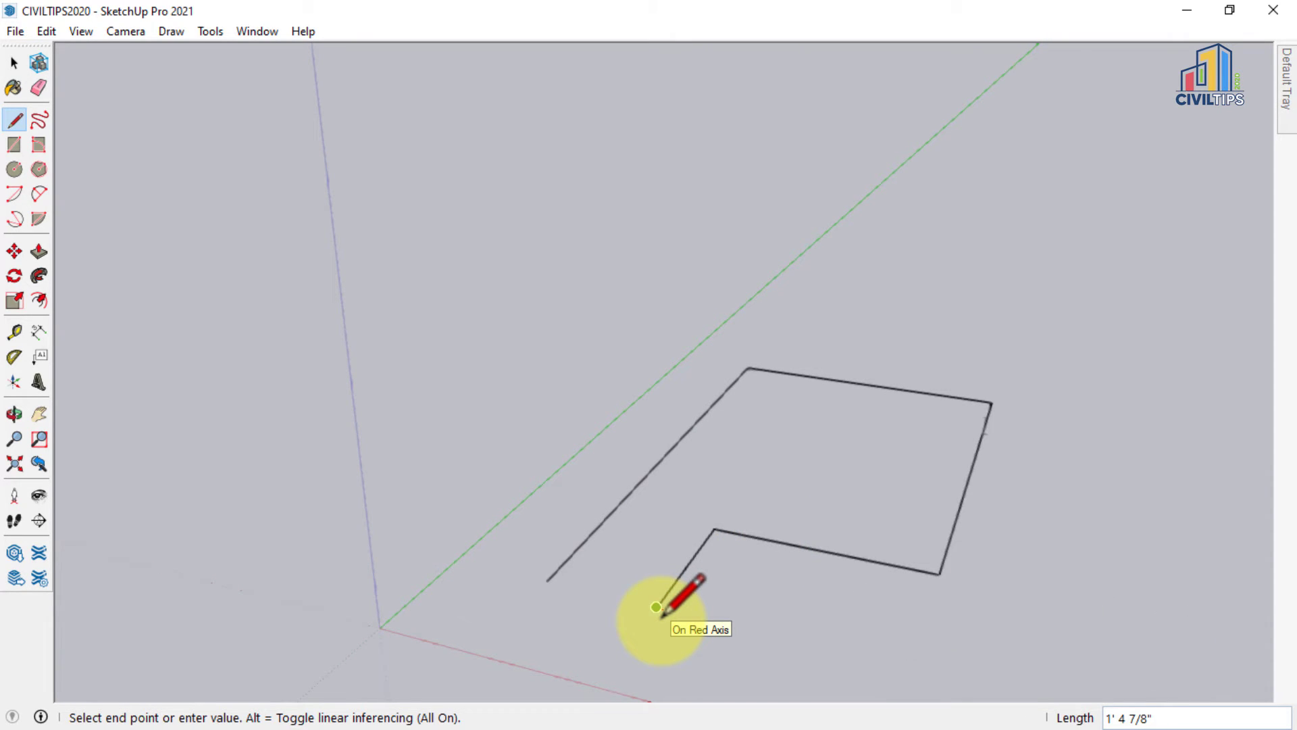
{"action": "double_click", "coordinate": [656, 607]}
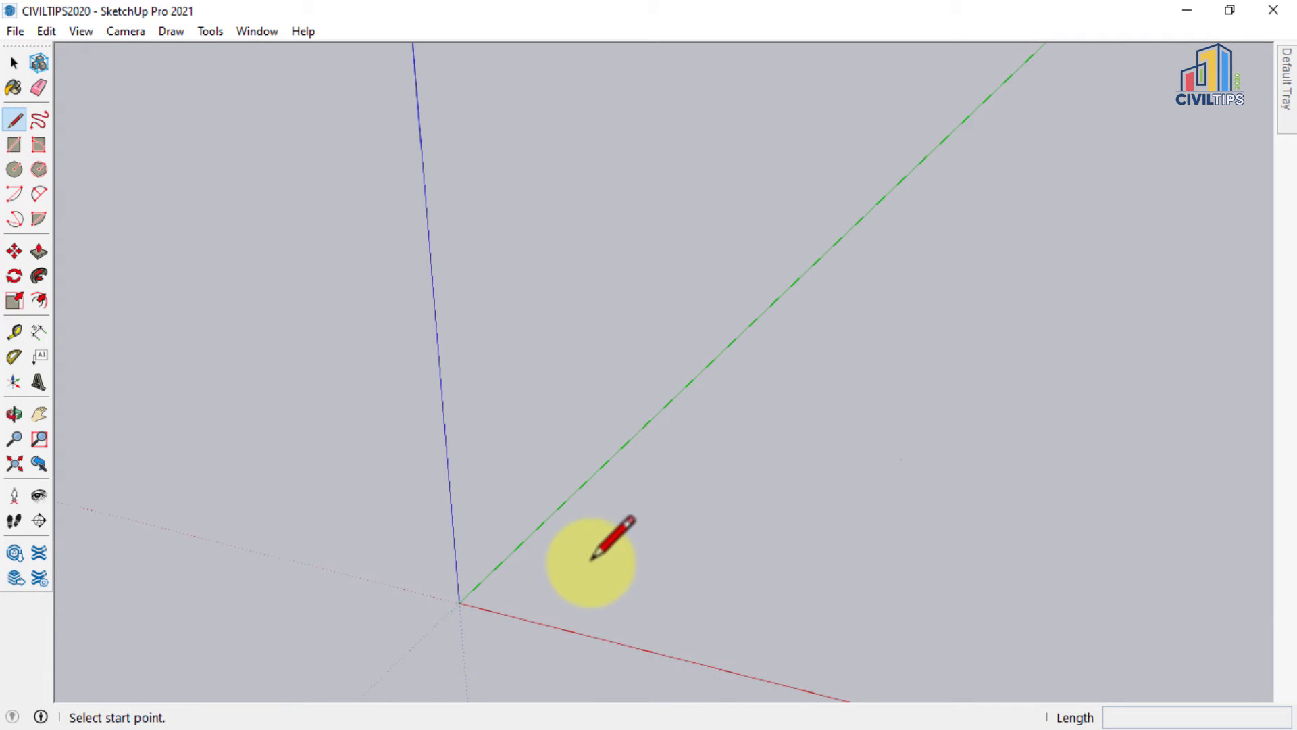
Step: Draw a closed rectangle about 77' by 57' from four lines aligned to the green and red axes near the origin
{"action": "left_click", "coordinate": [577, 562]}
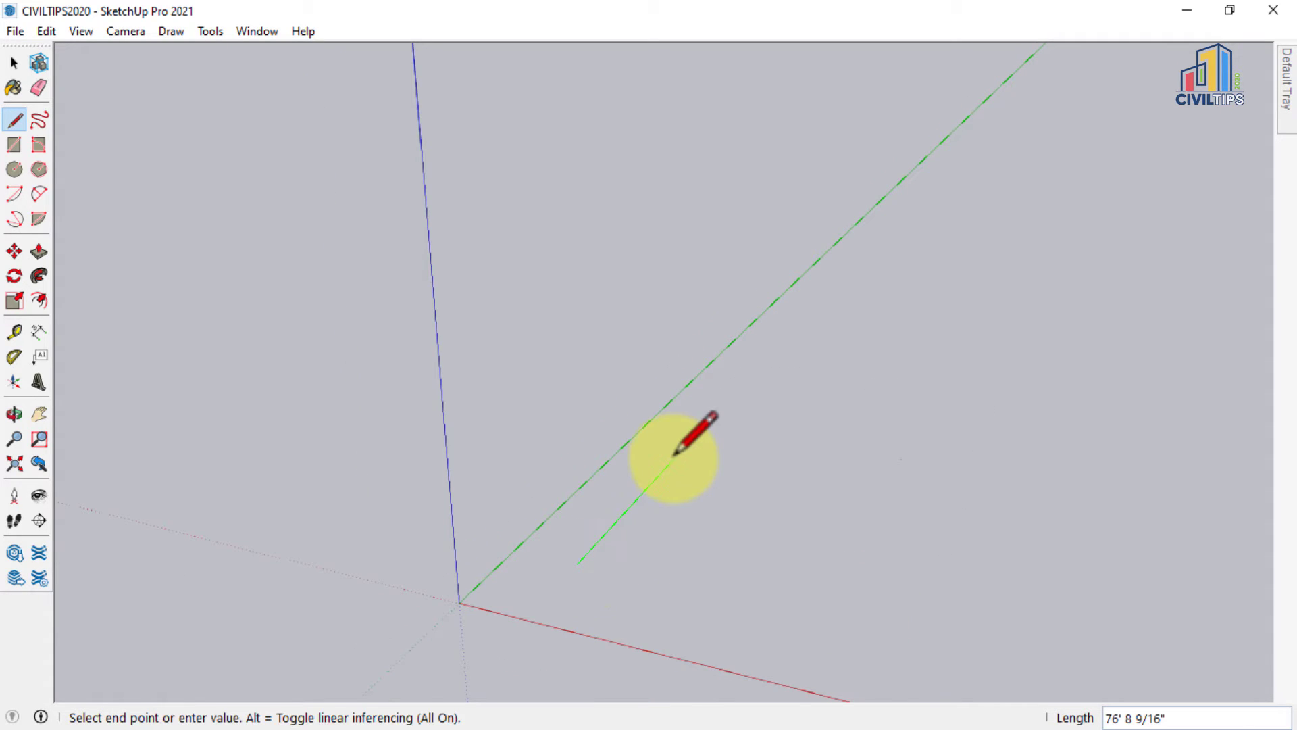
{"action": "left_click", "coordinate": [674, 459]}
{"action": "left_click", "coordinate": [829, 486]}
{"action": "left_click", "coordinate": [762, 605]}
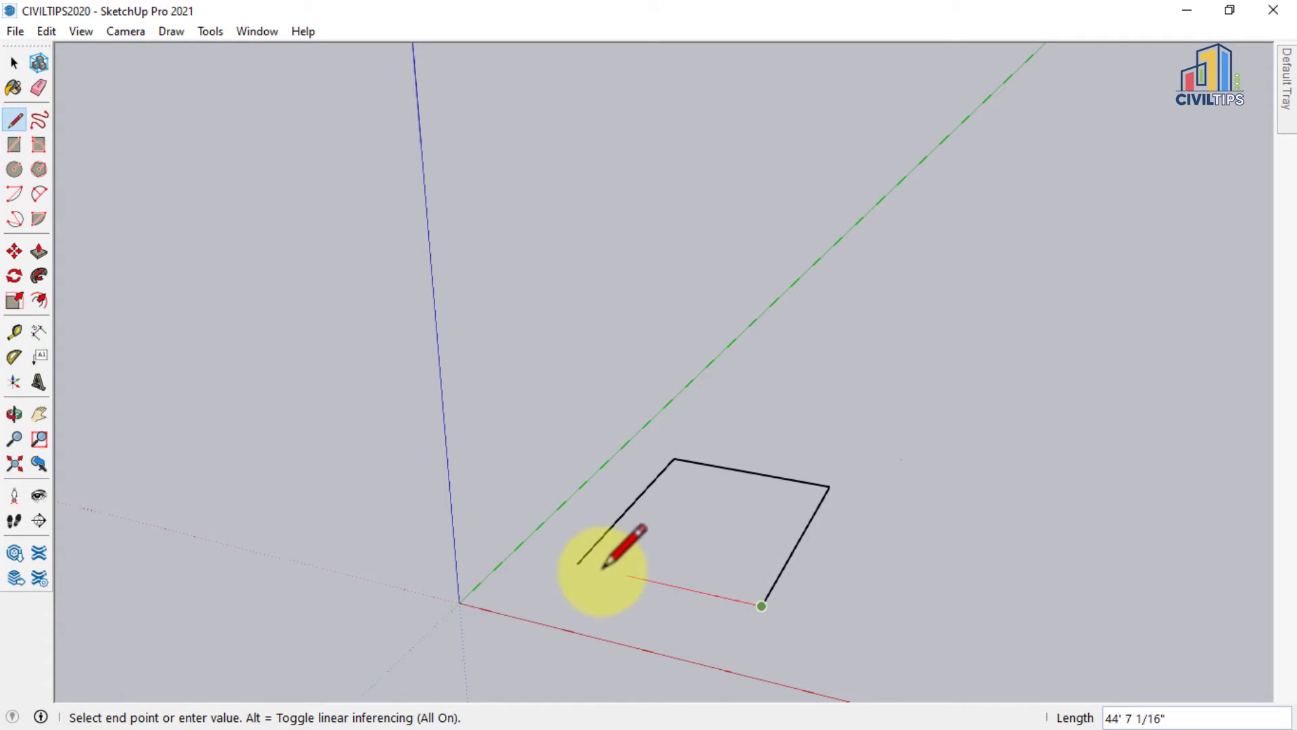
{"action": "left_click", "coordinate": [577, 563]}
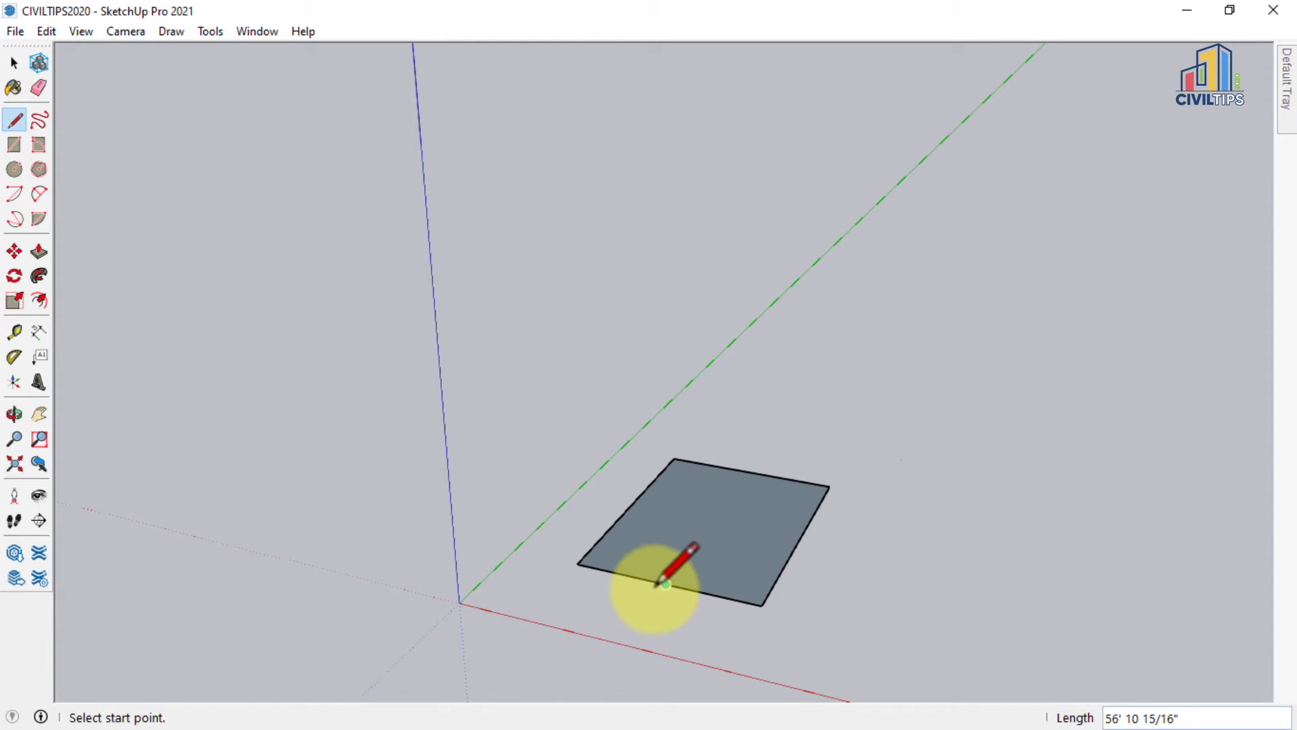
Step: Divide the rectangle with a slanted line about 81' long from its front edge to its back edge
{"action": "left_click", "coordinate": [636, 578]}
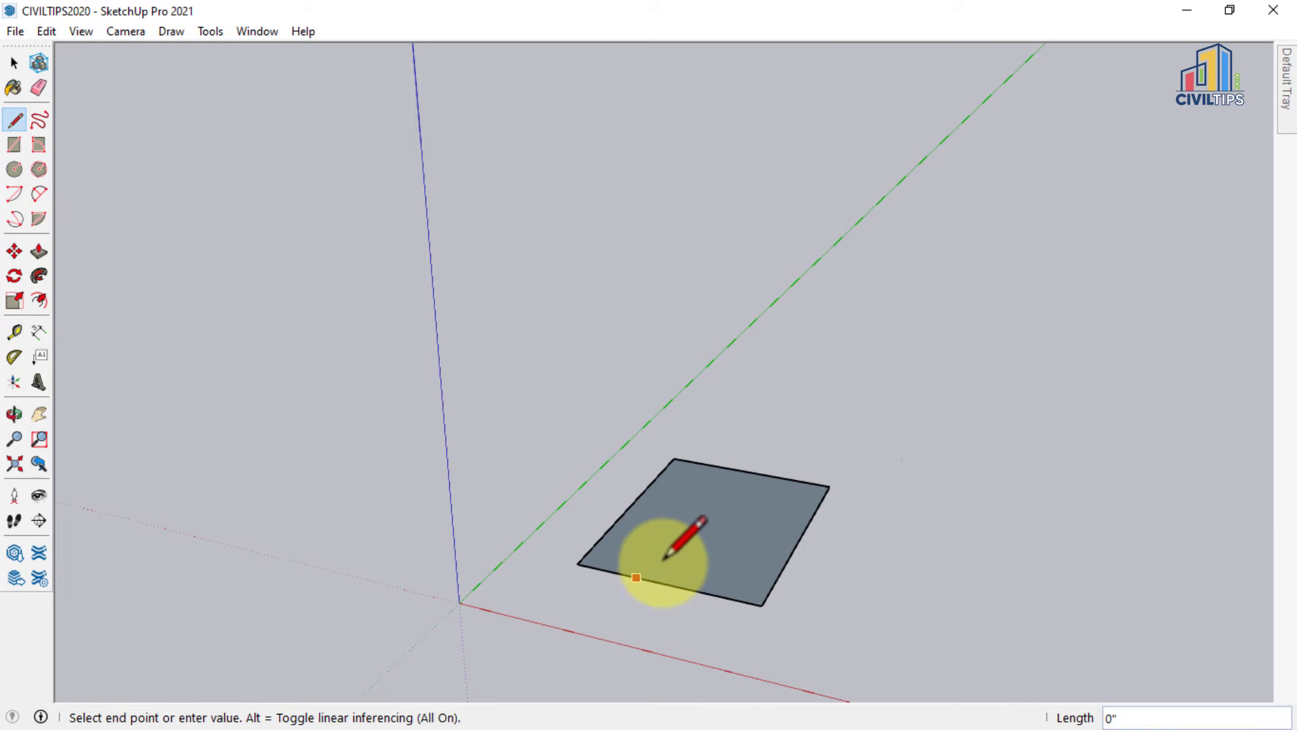
{"action": "left_click", "coordinate": [797, 480]}
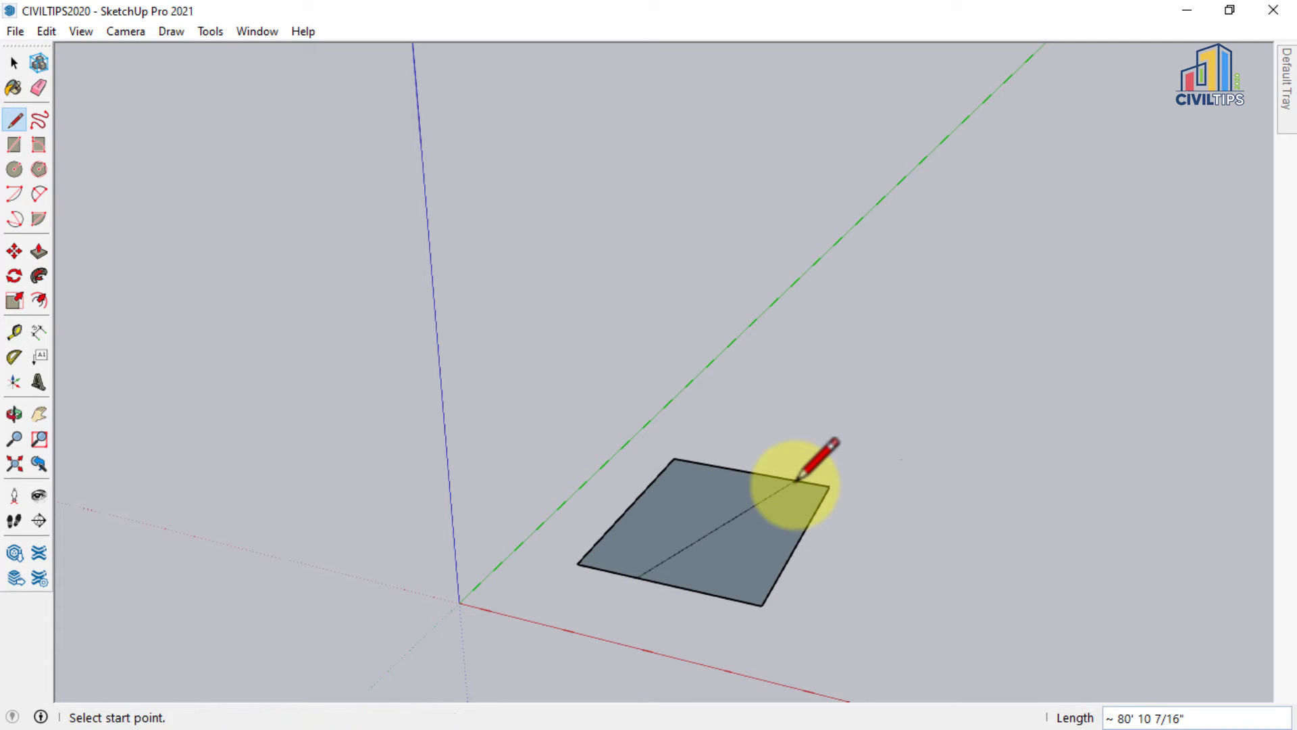
{"action": "key", "text": "space"}
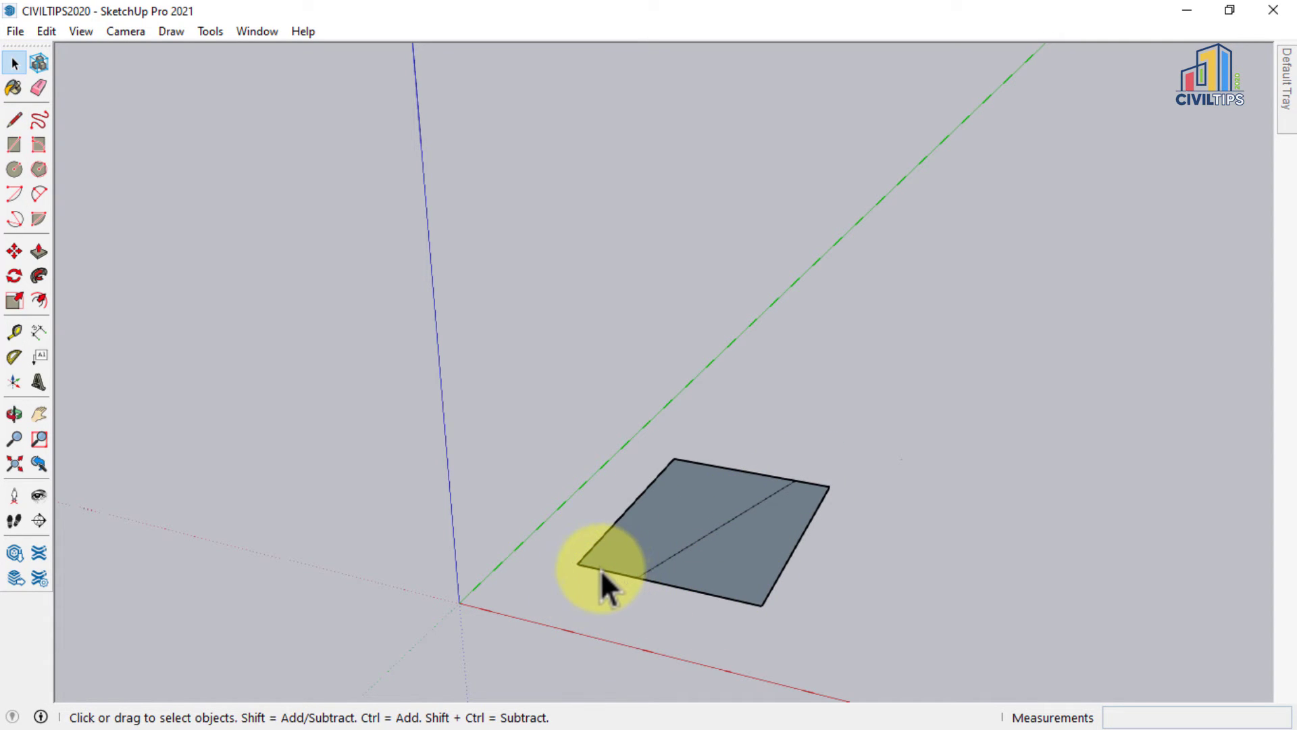
Step: Check how the dividing line splits the rectangle's edges by selecting the front edge's longer part and the right-hand edge, then clear the selection
{"action": "left_click", "coordinate": [689, 590]}
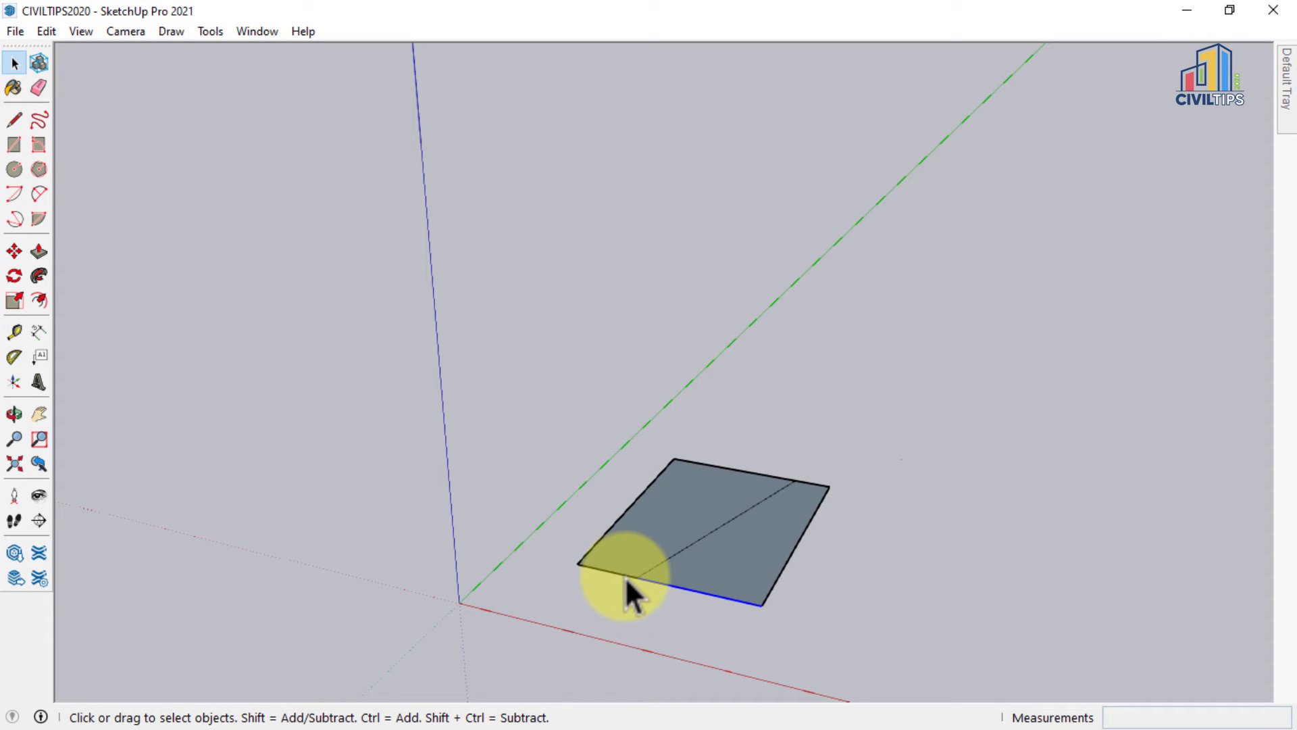
{"action": "left_click", "coordinate": [796, 545]}
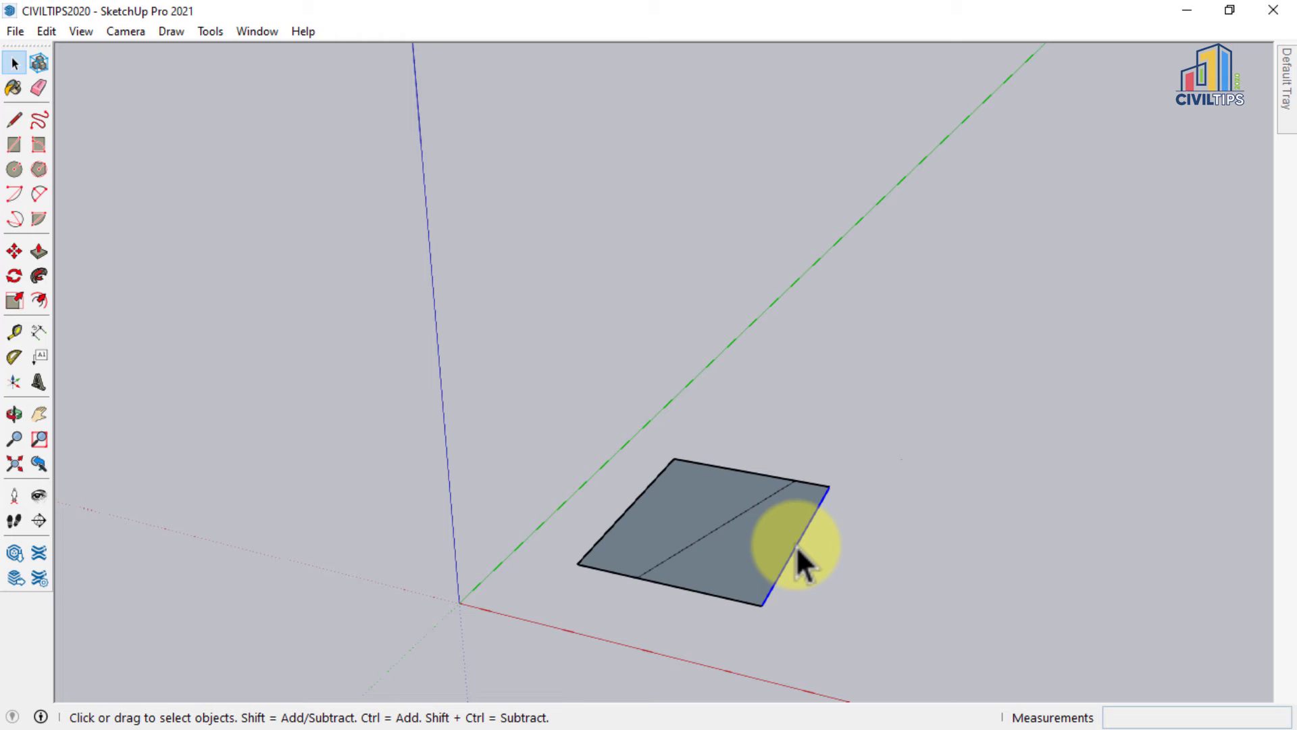
{"action": "left_click", "coordinate": [696, 590]}
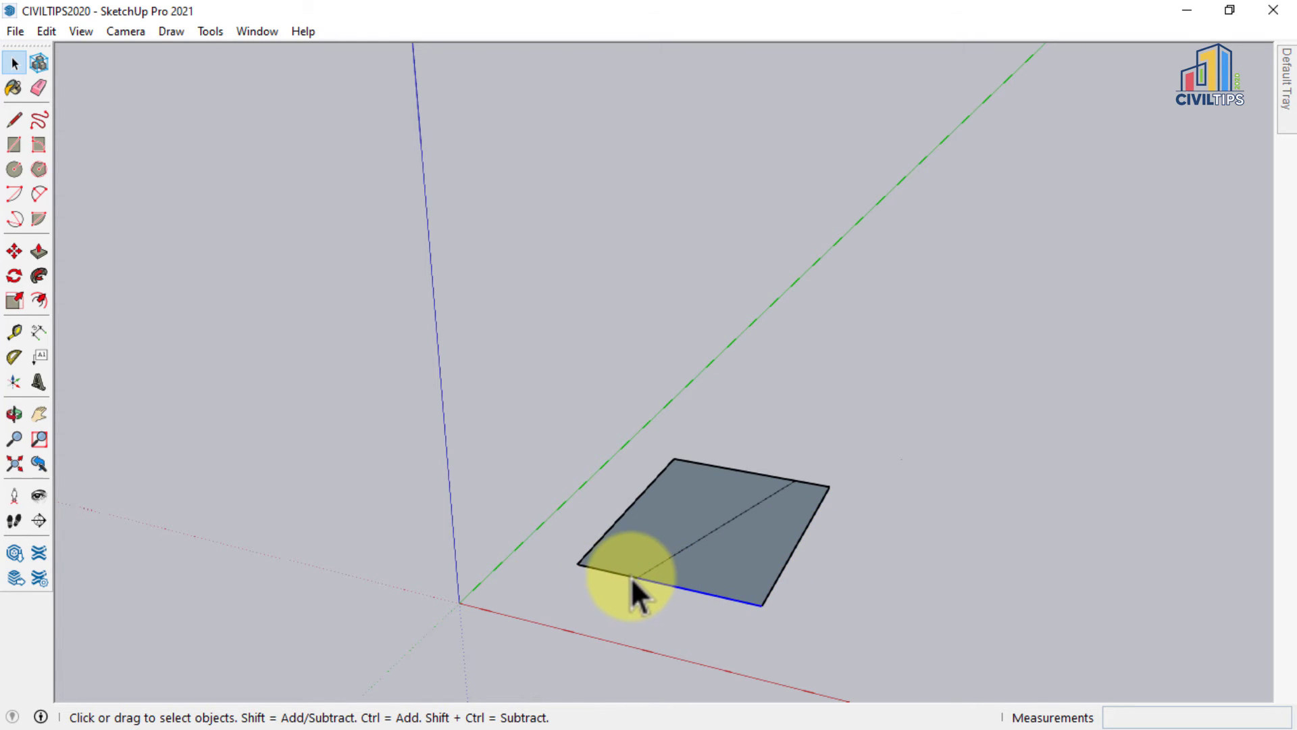
{"action": "left_click", "coordinate": [816, 606]}
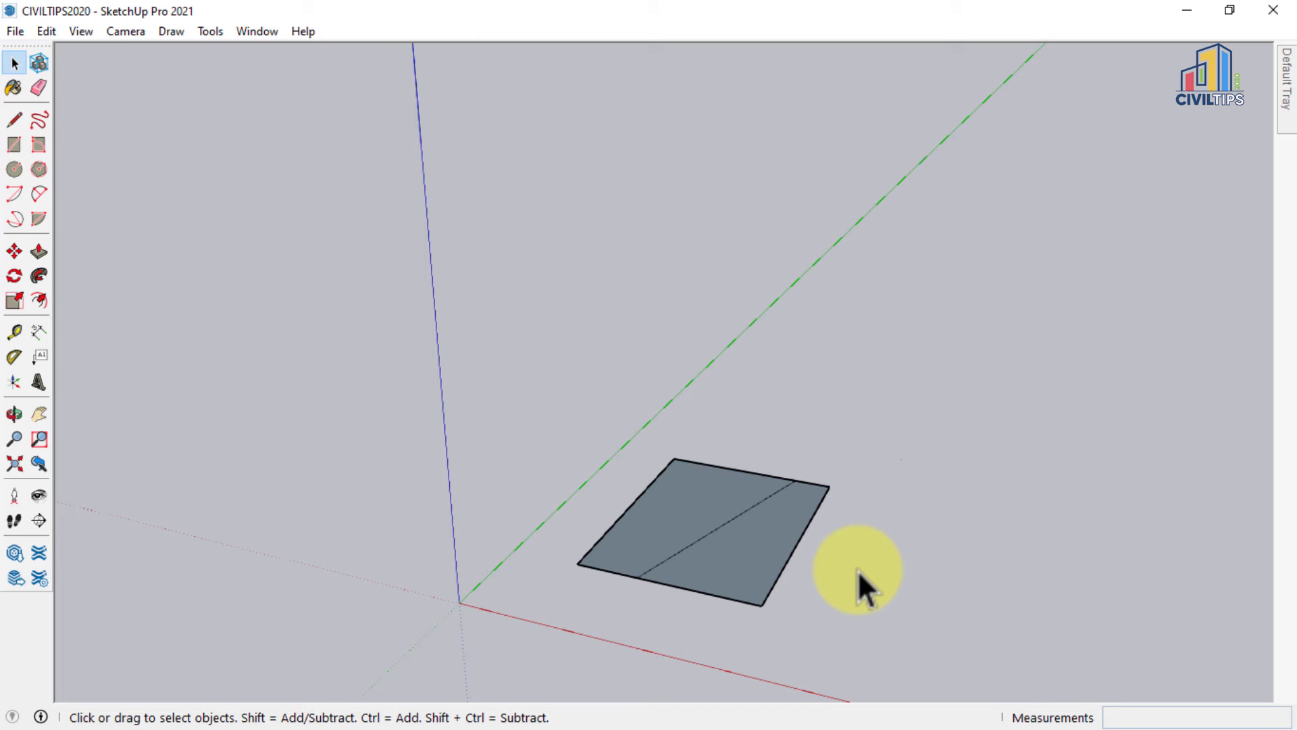
Step: Draw a line about 25' long from the midpoint of the rectangle's right-hand edge to the slanted dividing line
{"action": "key", "text": "l"}
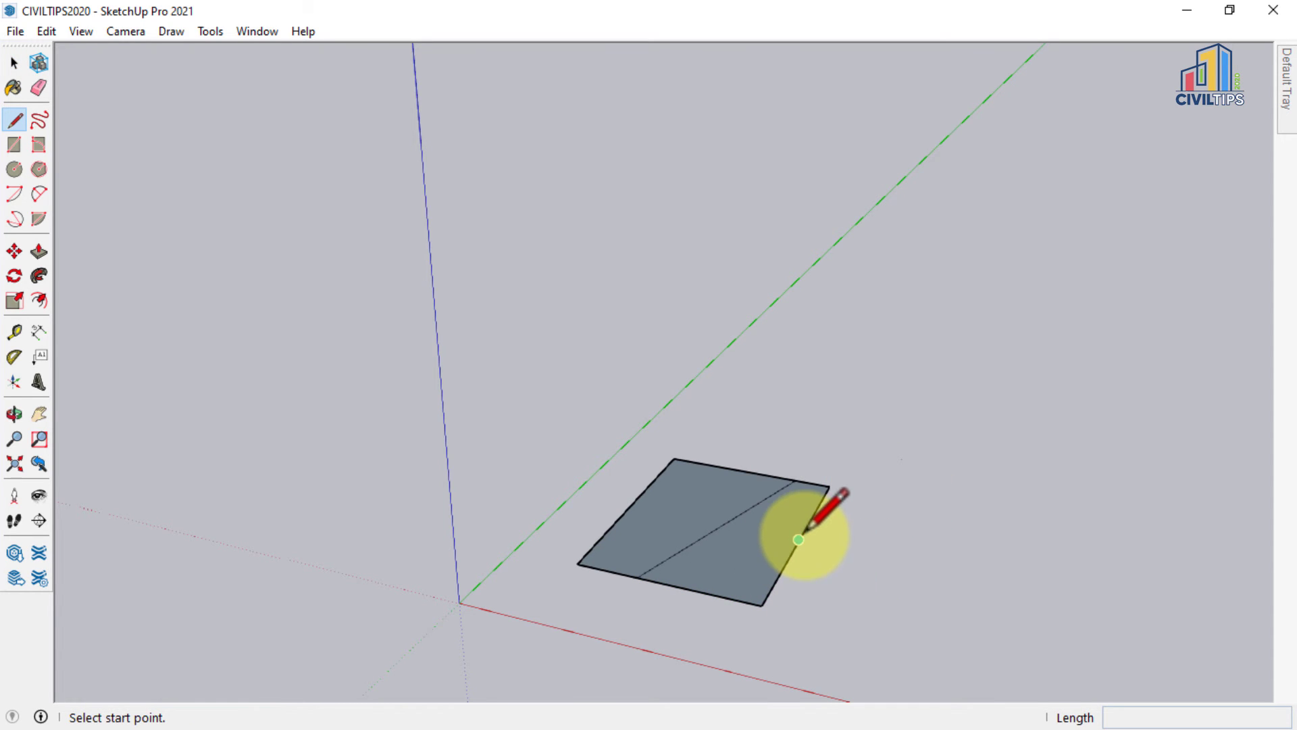
{"action": "left_click", "coordinate": [798, 539]}
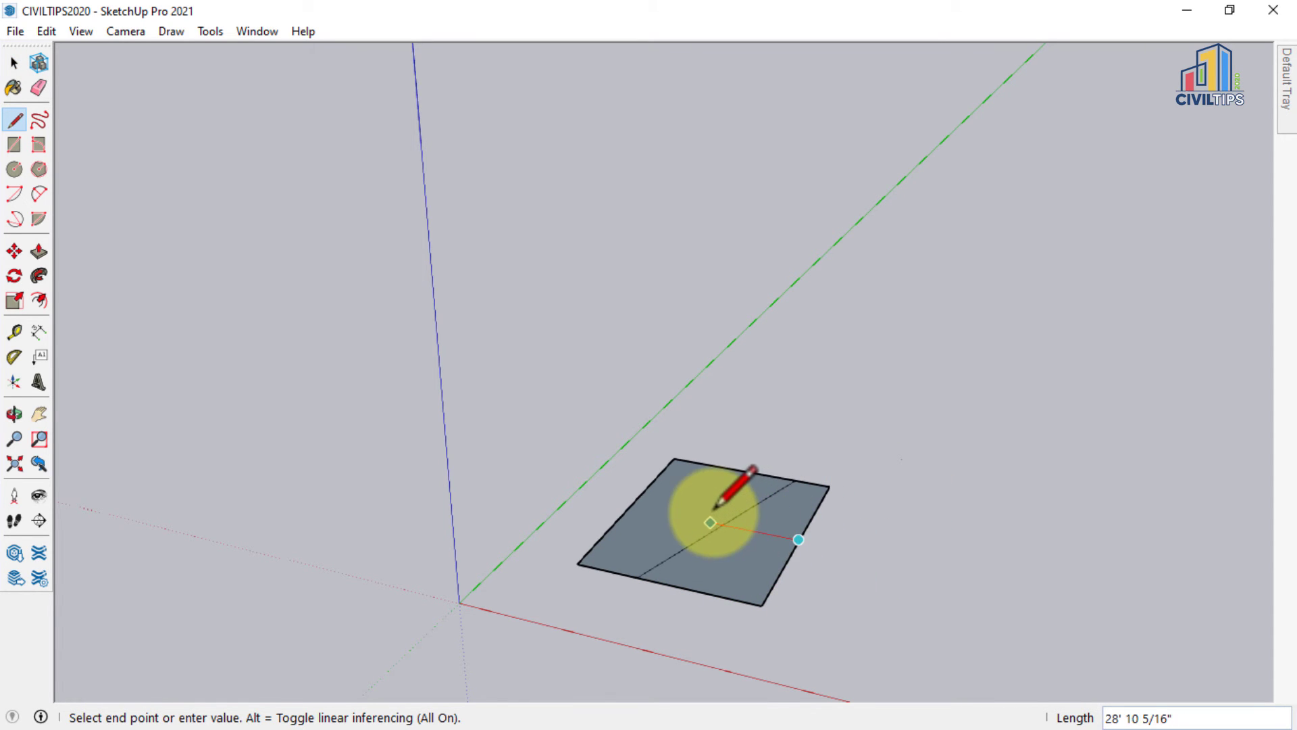
{"action": "left_click", "coordinate": [725, 523]}
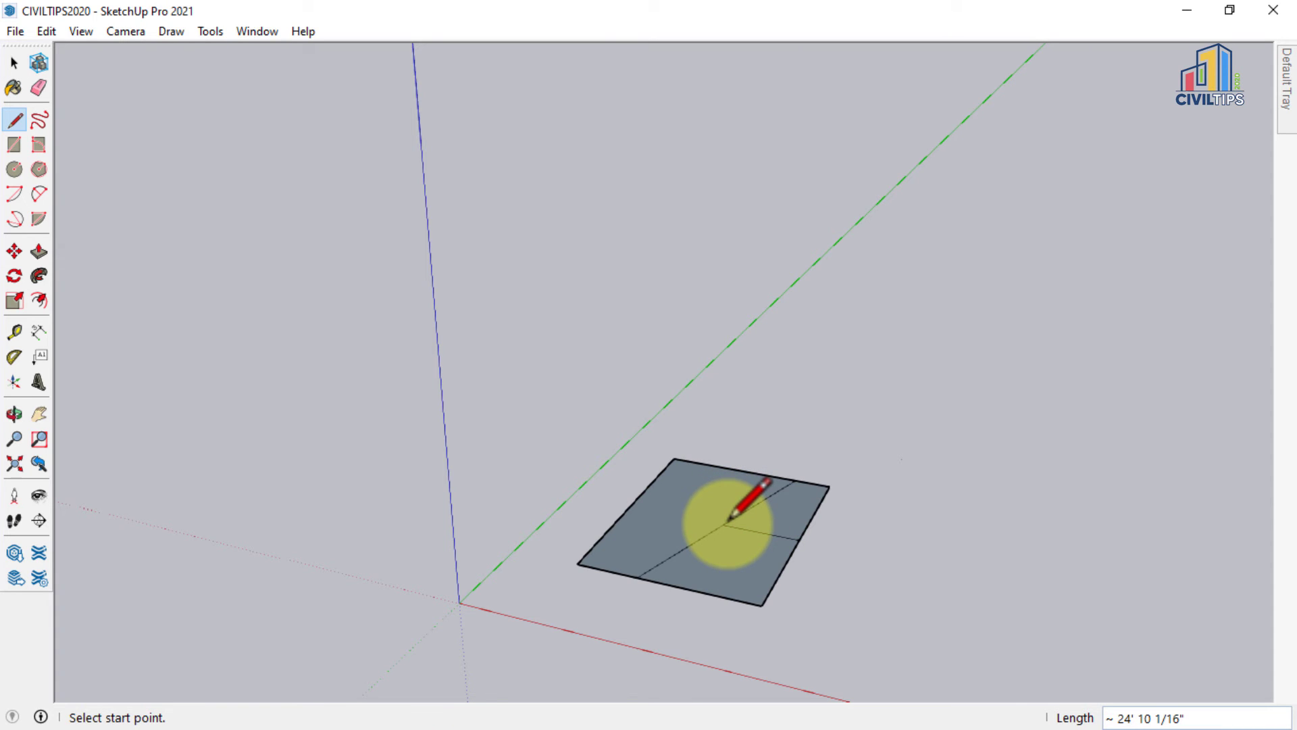
{"action": "key", "text": "space"}
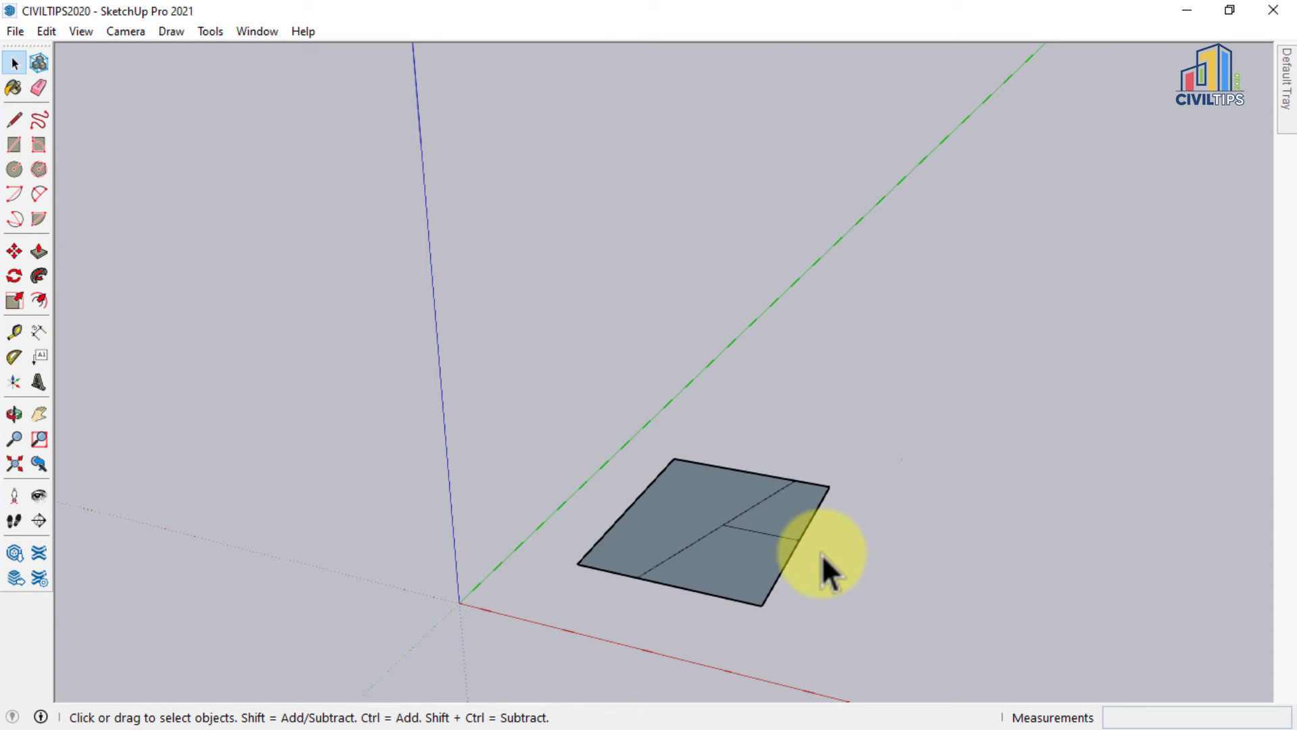
Step: Check the split of the rectangle's right-hand edge by selecting its back and front halves in turn, then clear the selection
{"action": "left_click", "coordinate": [812, 522]}
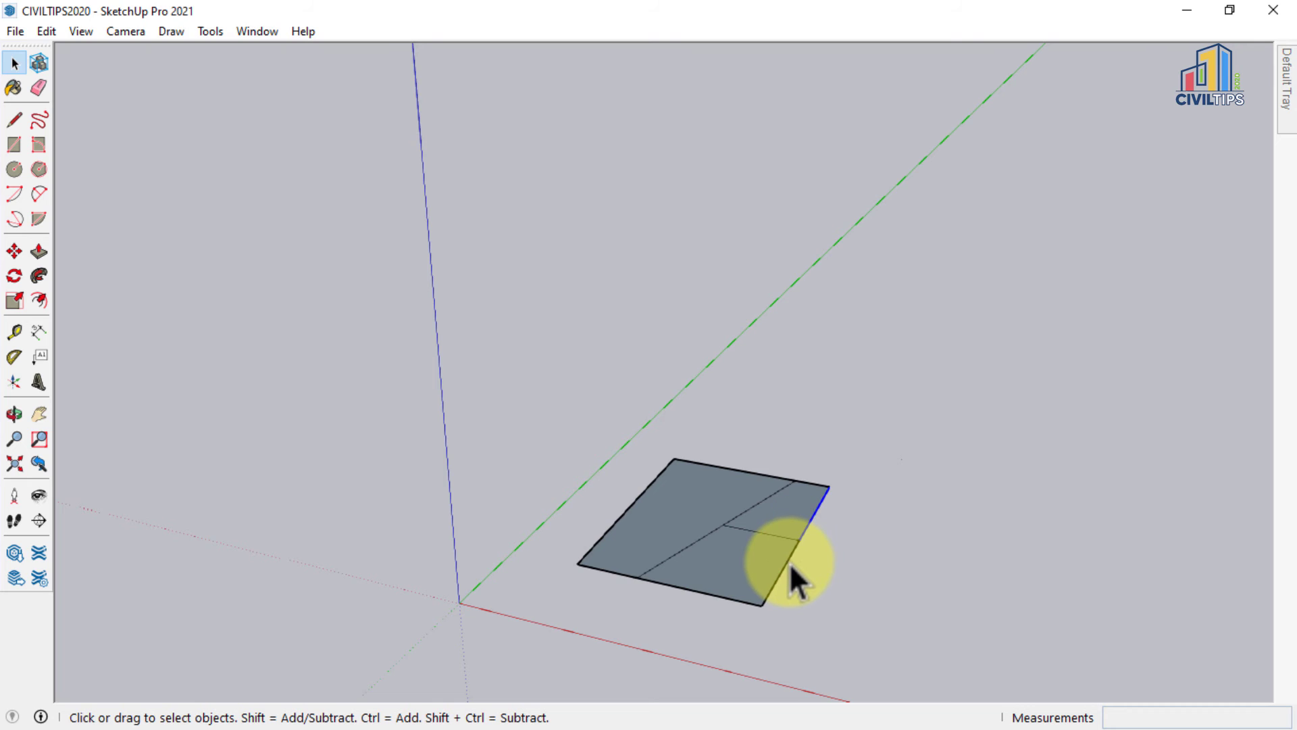
{"action": "left_click", "coordinate": [785, 564]}
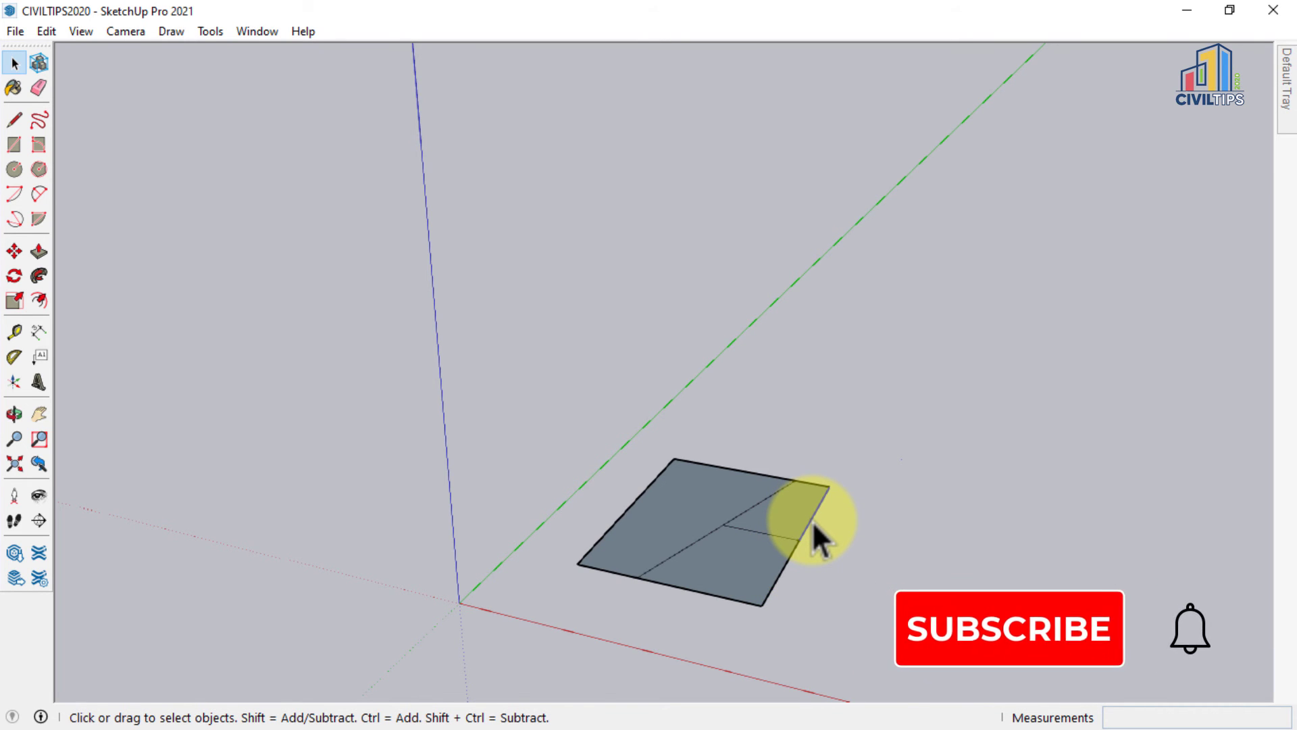
{"action": "left_click", "coordinate": [811, 522]}
{"action": "left_click", "coordinate": [792, 558]}
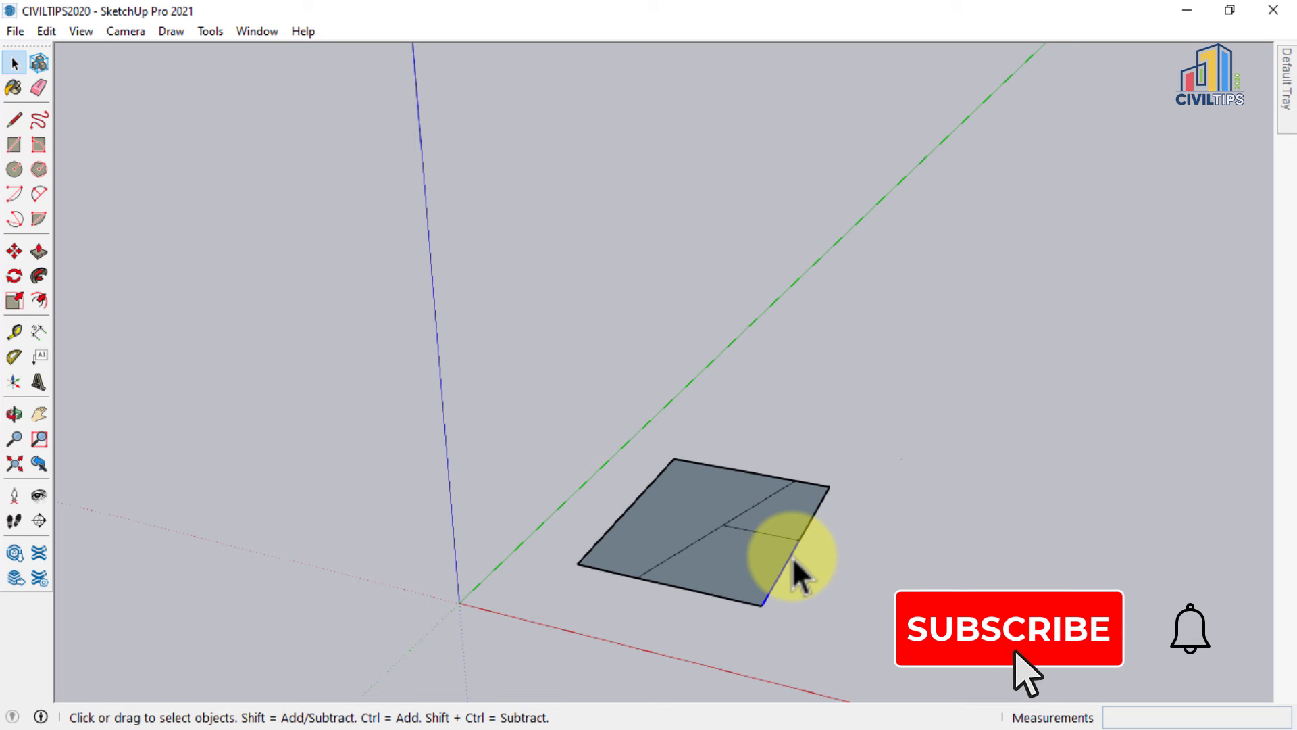
{"action": "left_click", "coordinate": [865, 562]}
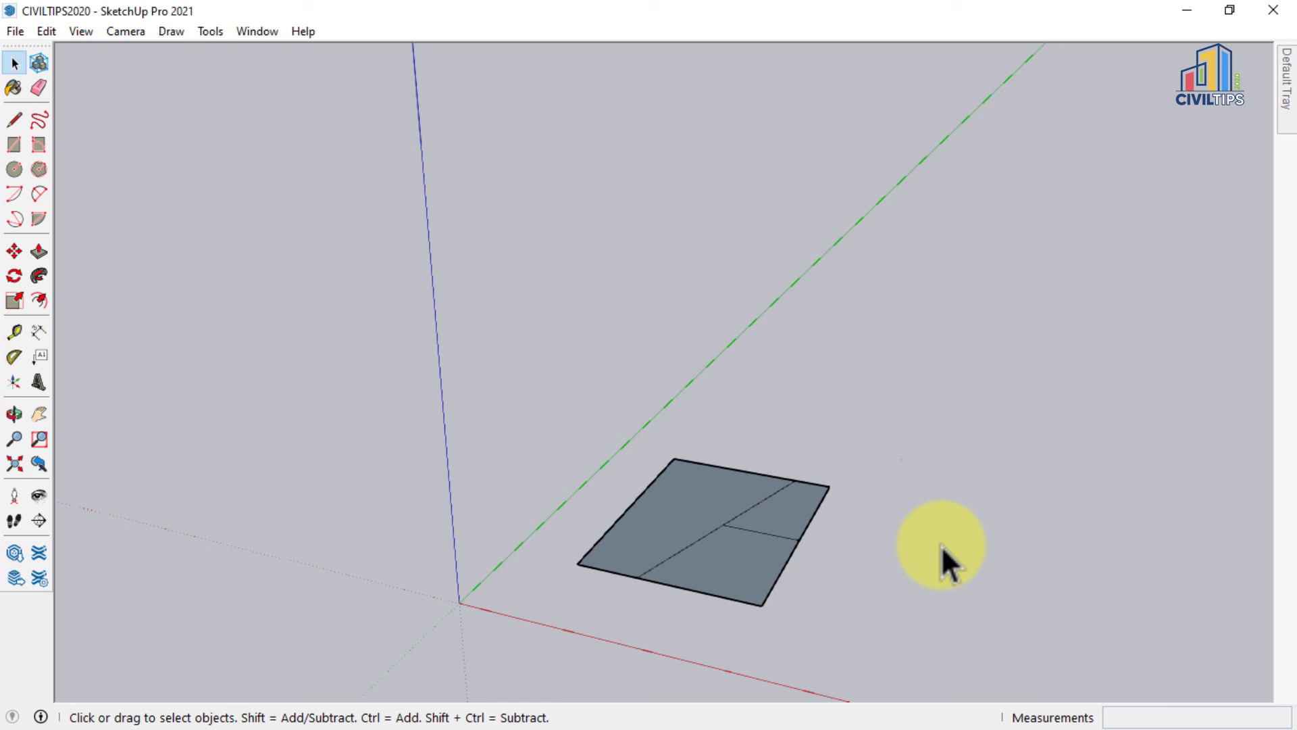